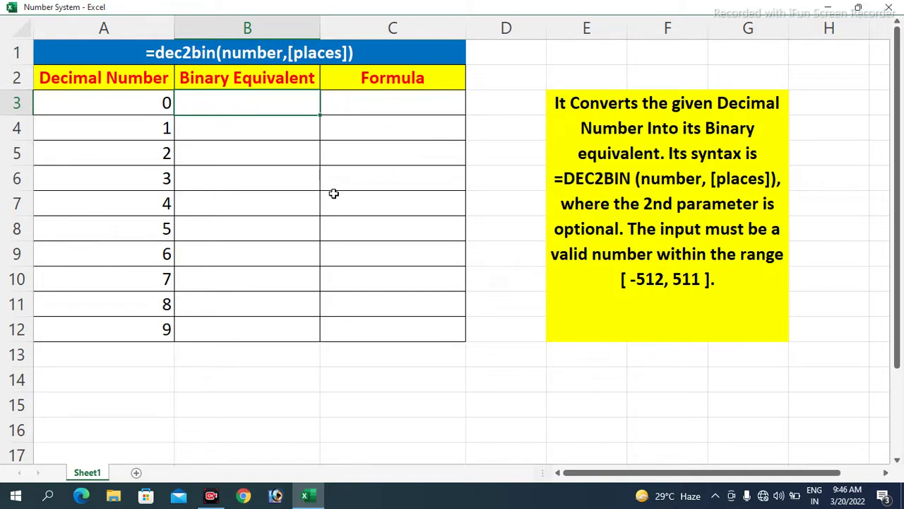
Step: Enter =DEC2BIN(A3) in B3 and fill it down through B12 to convert 0–9 to binary
{"action": "left_click_drag", "start_coordinate": [149, 103], "coordinate": [147, 333]}
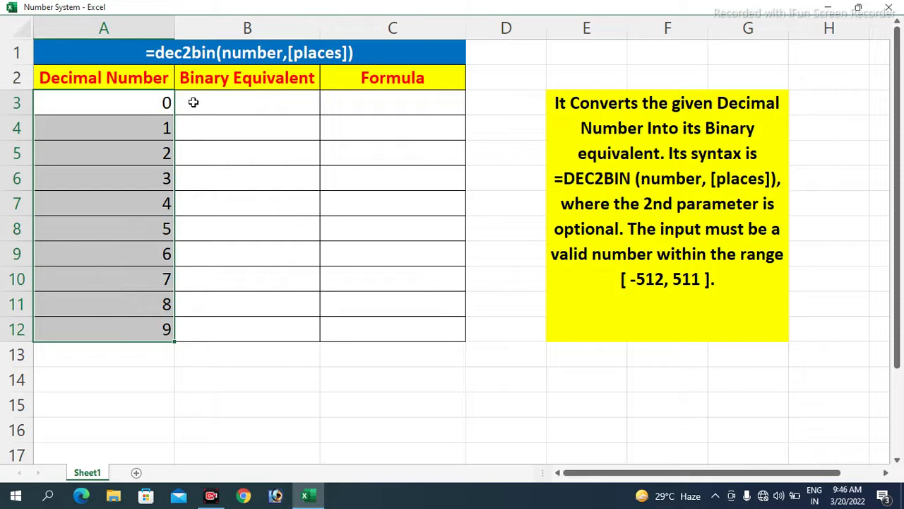
{"action": "left_click_drag", "start_coordinate": [206, 103], "coordinate": [205, 335]}
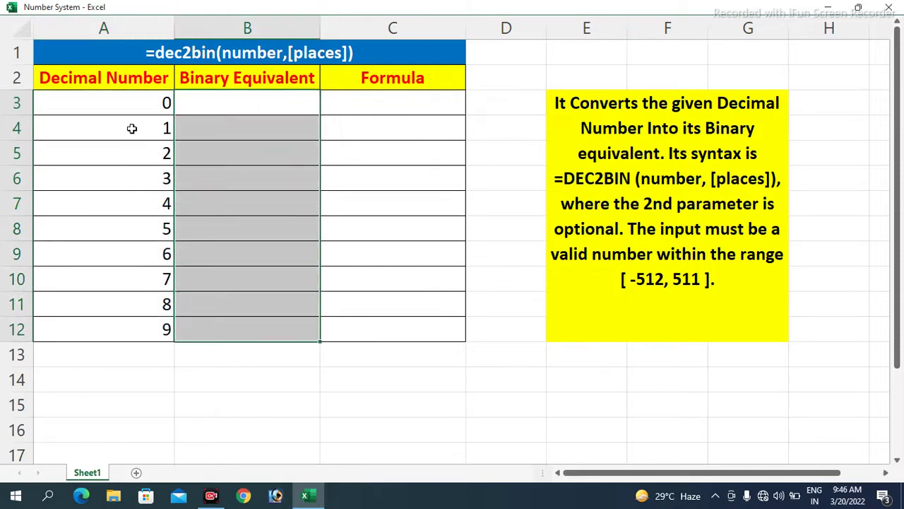
{"action": "left_click", "coordinate": [232, 102]}
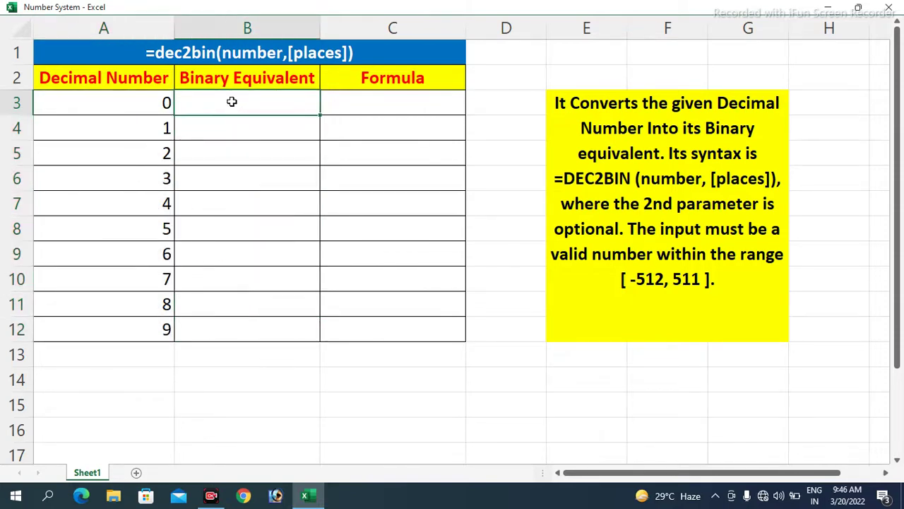
{"action": "type", "text": "=d"}
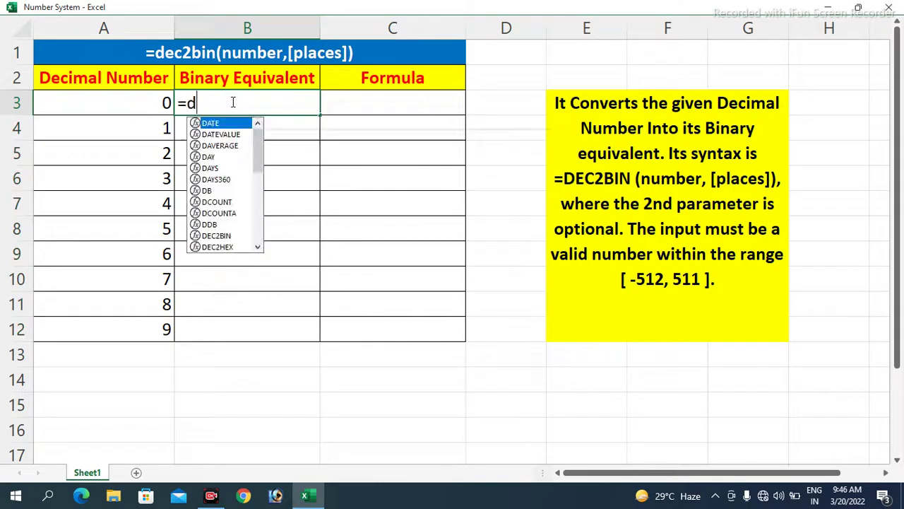
{"action": "type", "text": "ec2bin("}
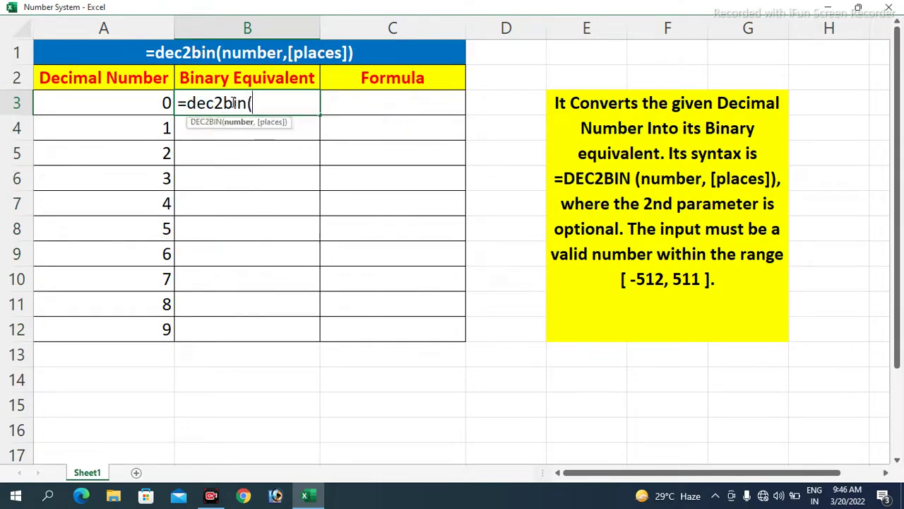
{"action": "left_click", "coordinate": [164, 104]}
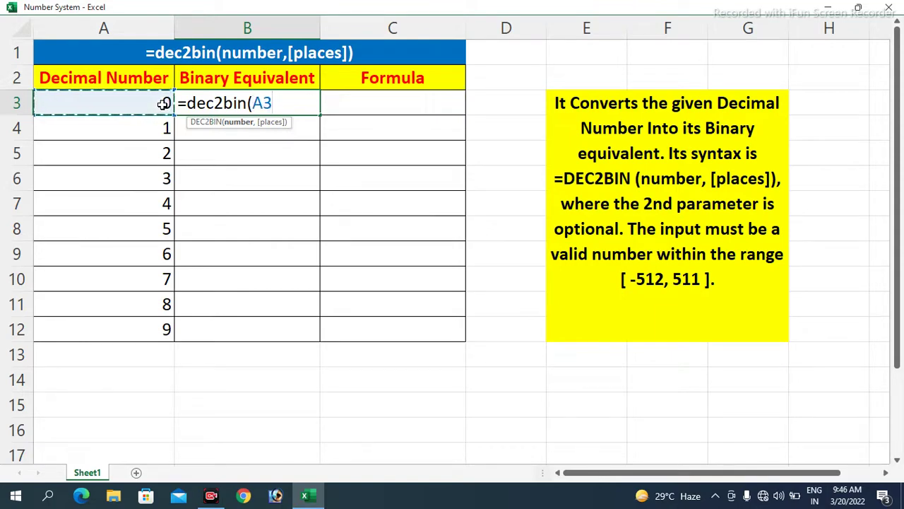
{"action": "type", "text": ")"}
{"action": "key", "text": "Return"}
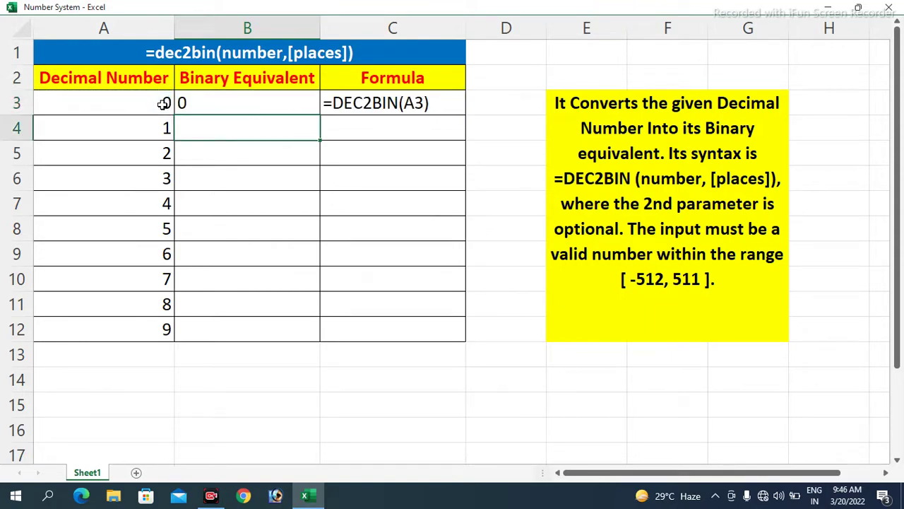
{"action": "key", "text": "Up"}
{"action": "key", "text": "shift+Down"}
{"action": "key", "text": "shift+Down"}
{"action": "key", "text": "shift+Down"}
{"action": "key", "text": "shift+Down"}
{"action": "key", "text": "shift+Down"}
{"action": "key", "text": "shift+Down"}
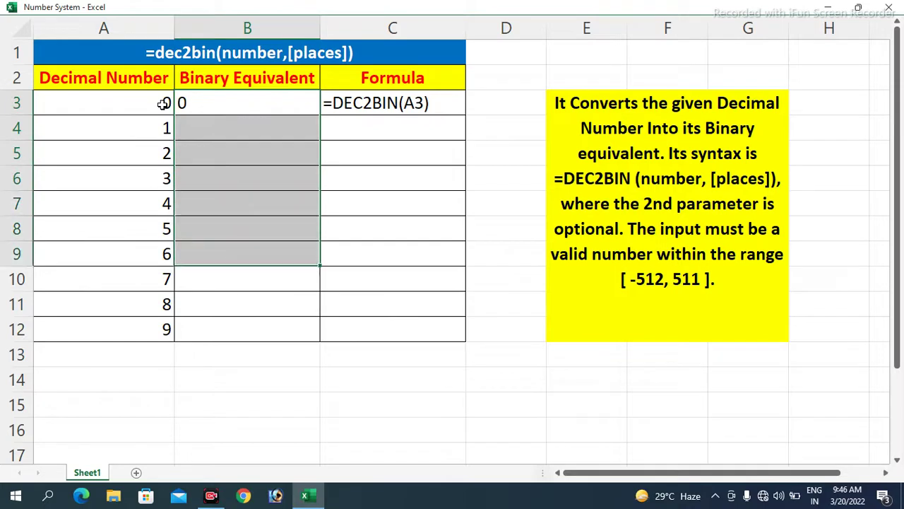
{"action": "key", "text": "shift+Down"}
{"action": "key", "text": "shift+Down"}
{"action": "key", "text": "shift+Down"}
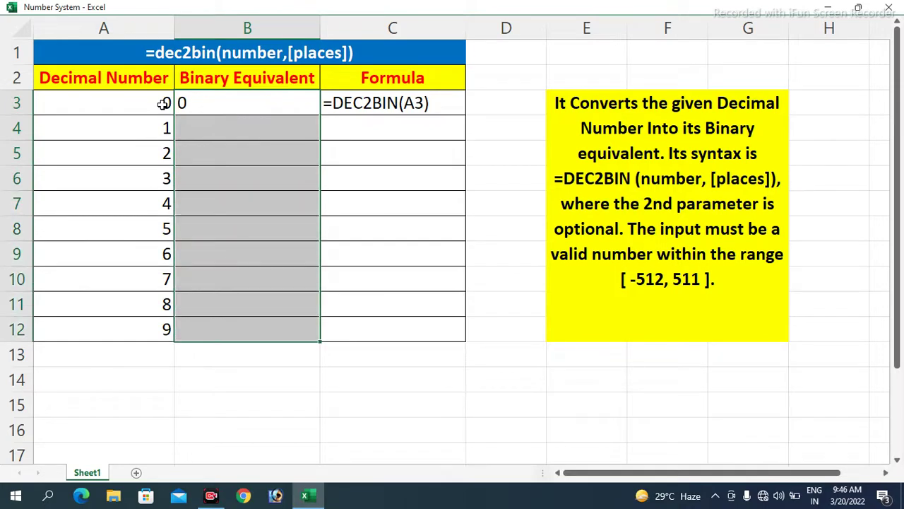
{"action": "key", "text": "ctrl+d"}
{"action": "left_click", "coordinate": [226, 167]}
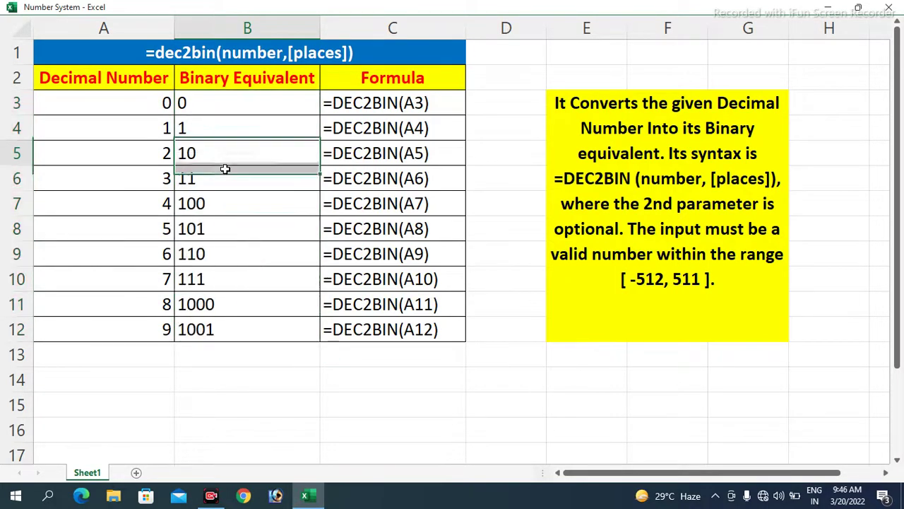
{"action": "left_click", "coordinate": [257, 94]}
{"action": "left_click", "coordinate": [257, 137]}
{"action": "left_click_drag", "start_coordinate": [257, 142], "coordinate": [258, 322]}
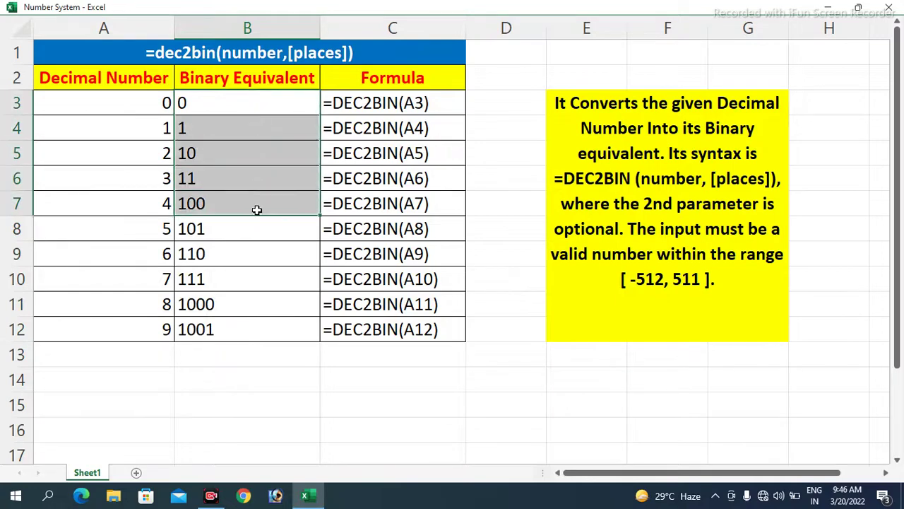
{"action": "left_click", "coordinate": [252, 257]}
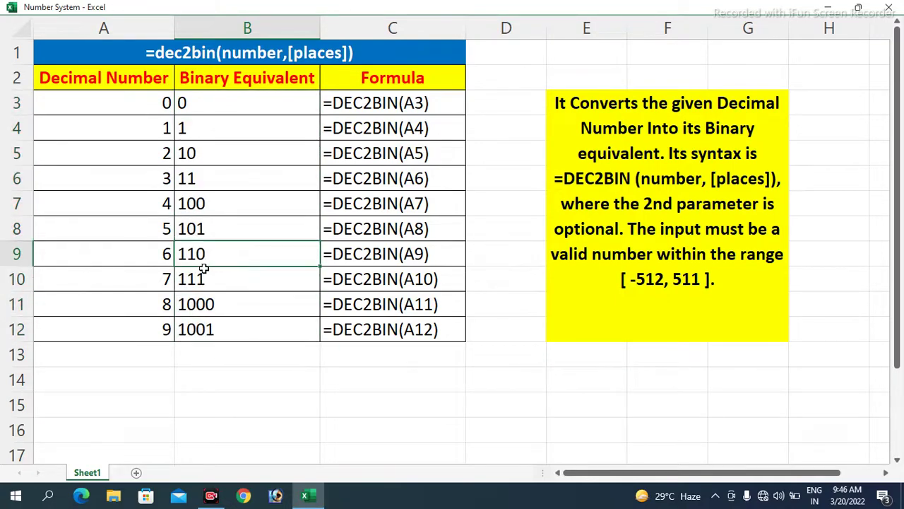
{"action": "left_click", "coordinate": [199, 103]}
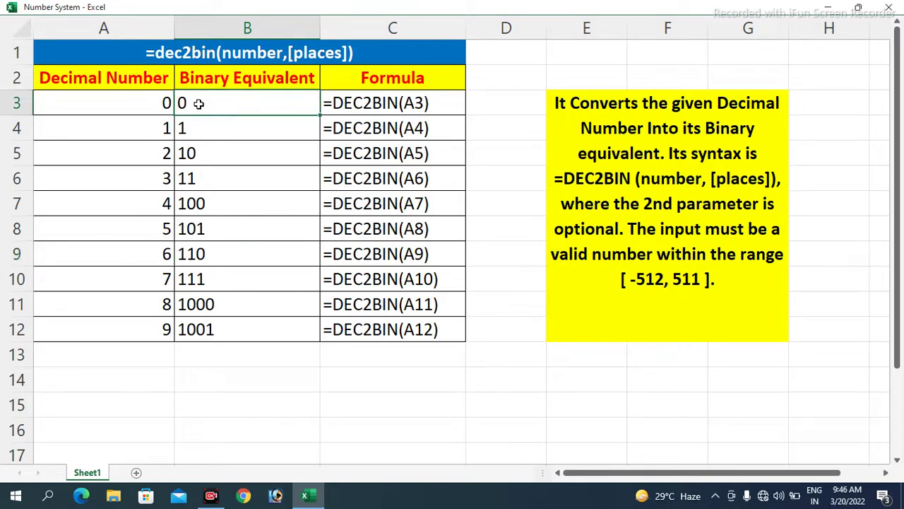
{"action": "left_click", "coordinate": [197, 127]}
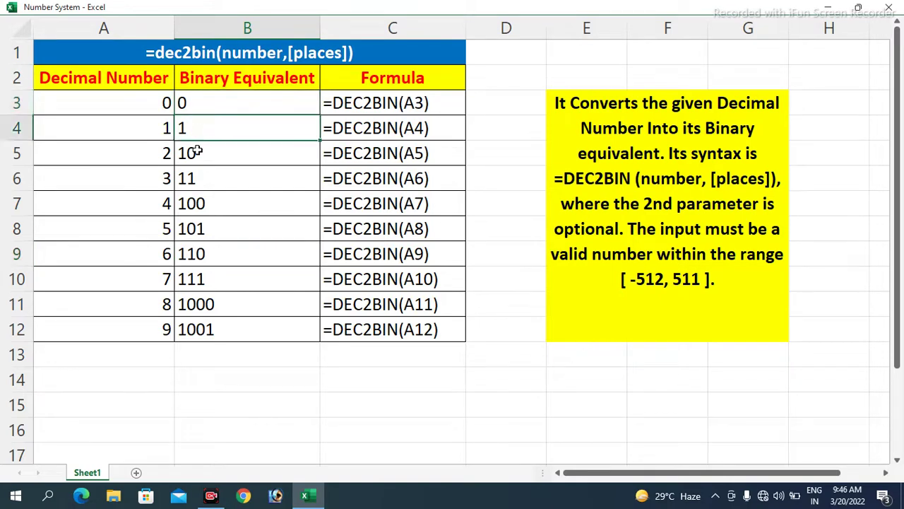
{"action": "left_click", "coordinate": [197, 157]}
{"action": "left_click", "coordinate": [198, 176]}
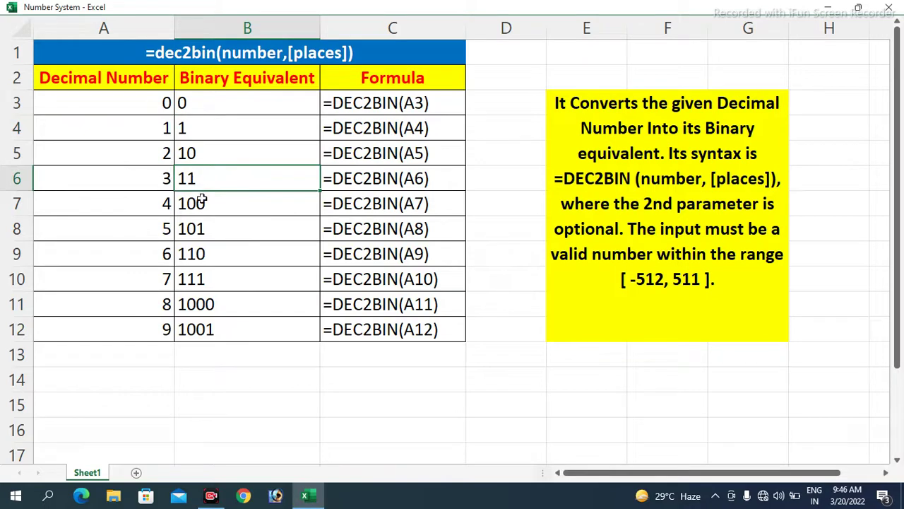
{"action": "left_click_drag", "start_coordinate": [201, 203], "coordinate": [207, 329]}
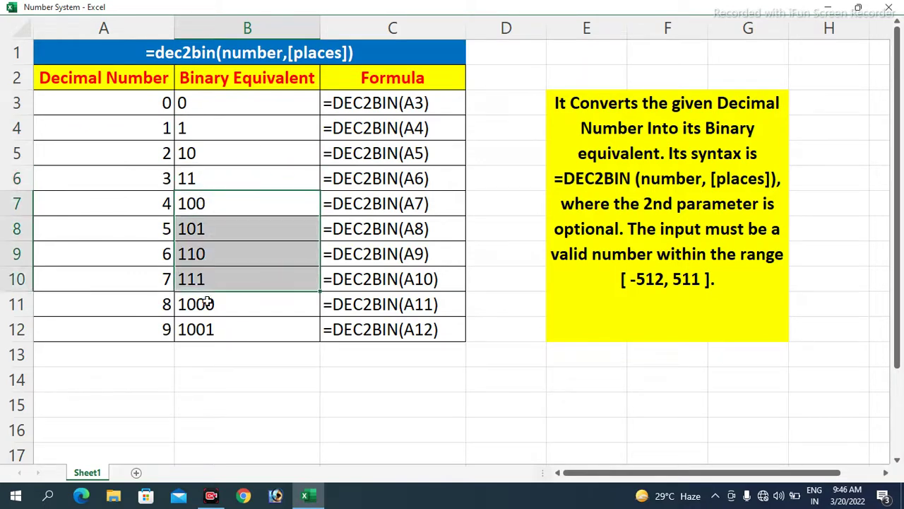
{"action": "left_click", "coordinate": [224, 169]}
{"action": "left_click", "coordinate": [220, 110]}
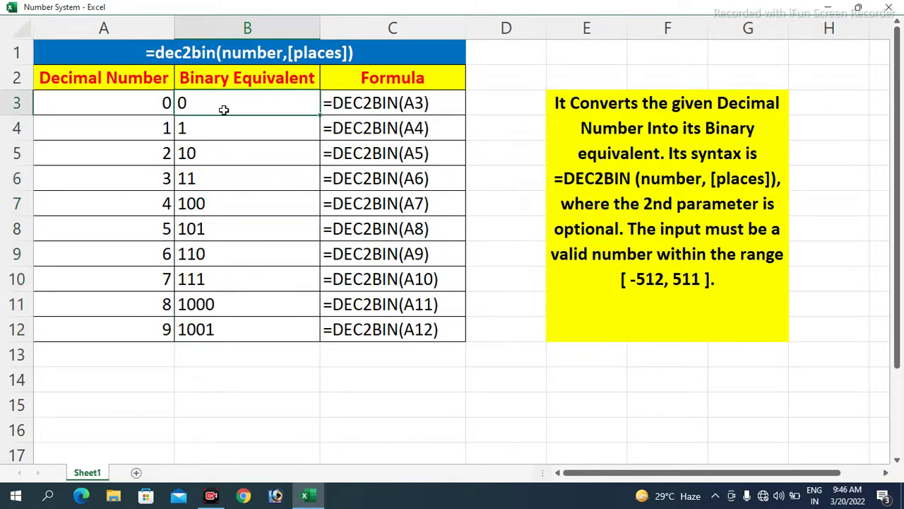
{"action": "left_click_drag", "start_coordinate": [358, 113], "coordinate": [387, 329]}
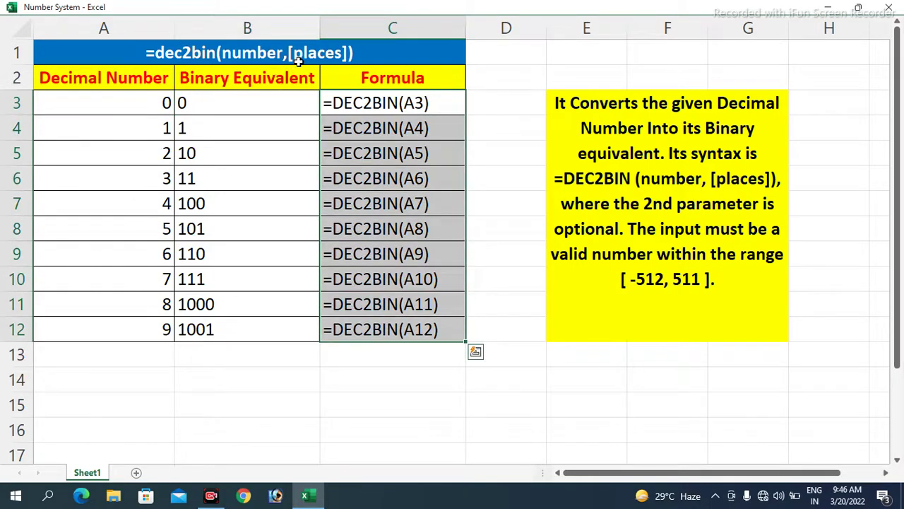
{"action": "left_click", "coordinate": [385, 127]}
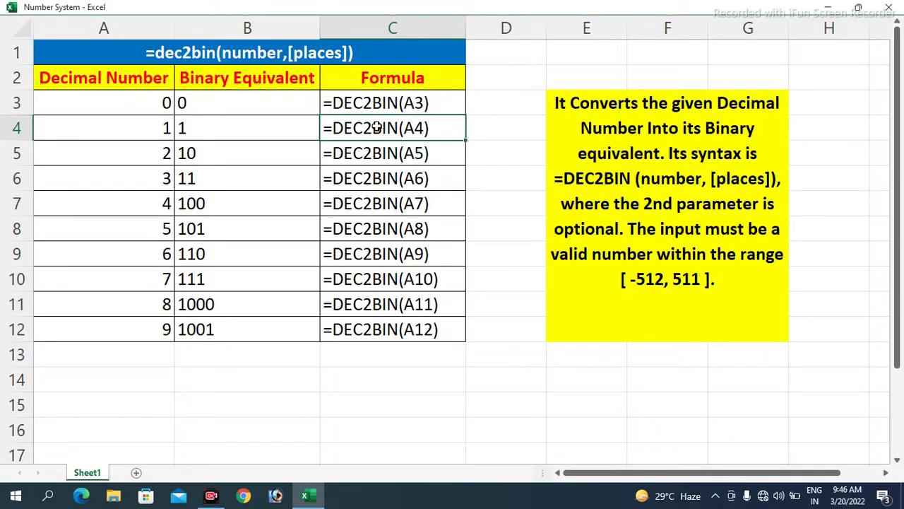
{"action": "left_click", "coordinate": [298, 104]}
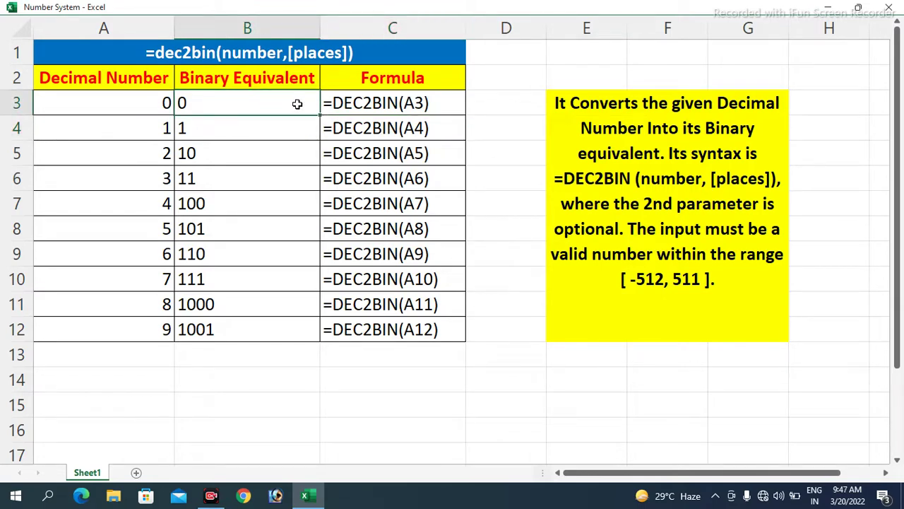
Step: Change B3 to =DEC2BIN(A3,5) and fill it down through B12 for five-digit results
{"action": "double_click", "coordinate": [297, 103]}
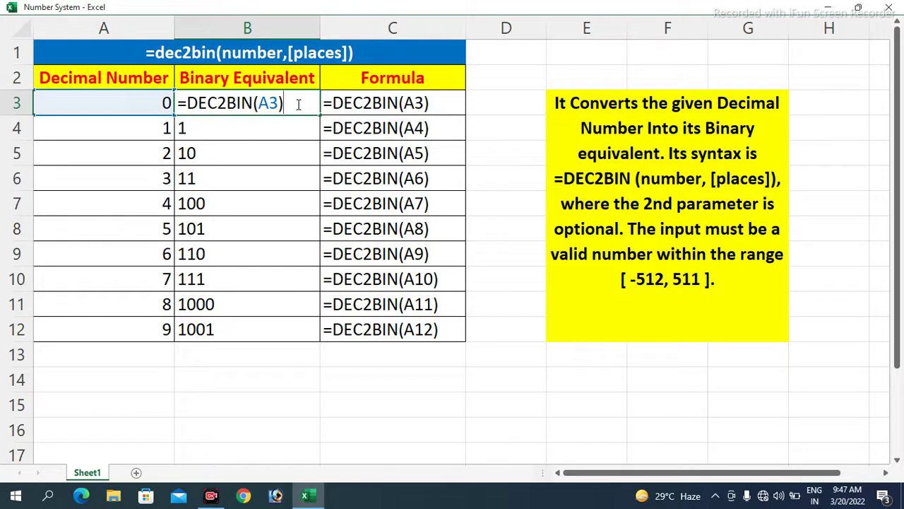
{"action": "key", "text": "BackSpace"}
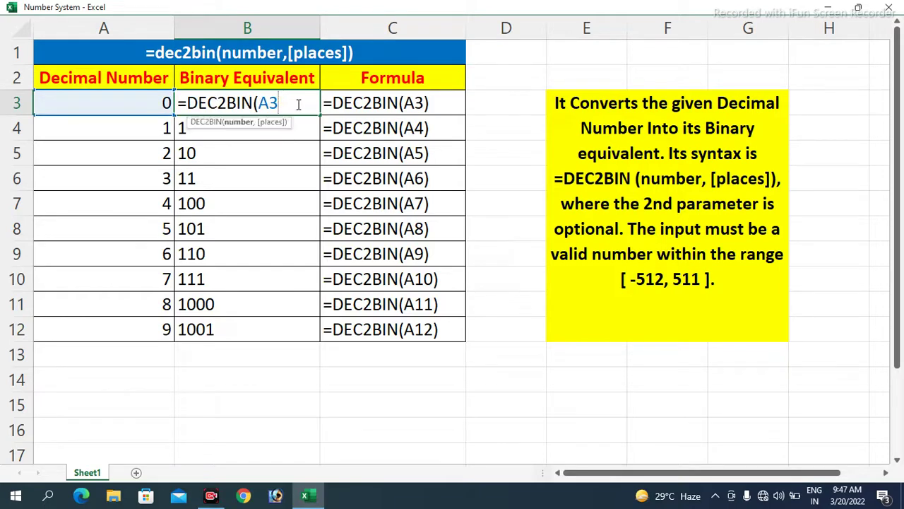
{"action": "type", "text": ","}
{"action": "type", "text": "5"}
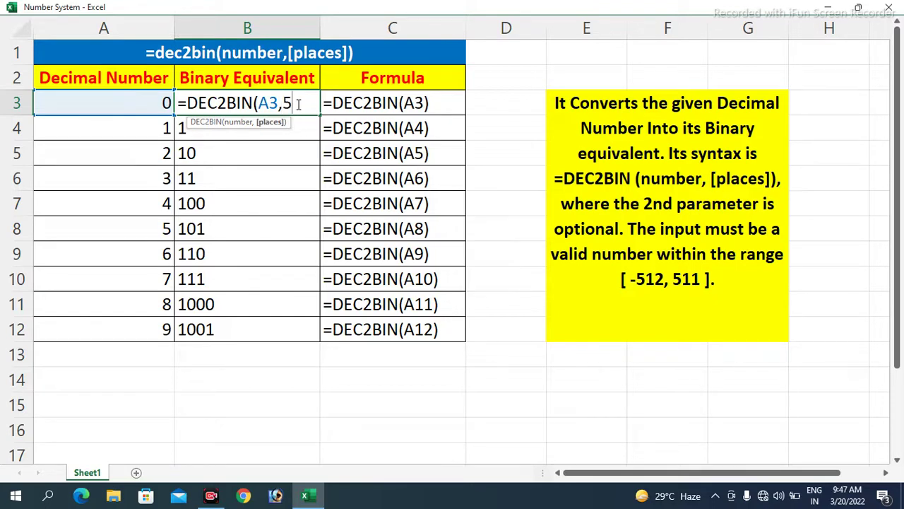
{"action": "type", "text": ")"}
{"action": "key", "text": "Return"}
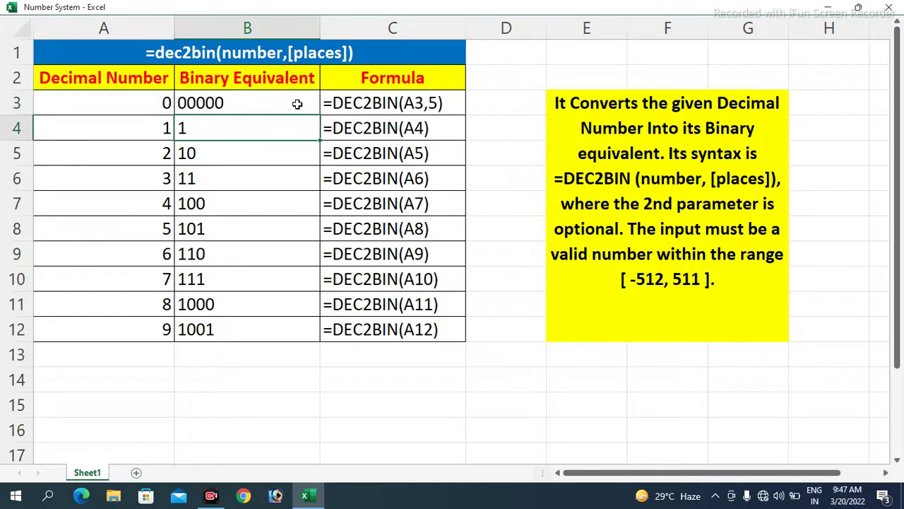
{"action": "key", "text": "shift+Down"}
{"action": "key", "text": "shift+Down"}
{"action": "key", "text": "shift+Down"}
{"action": "key", "text": "shift+Down"}
{"action": "key", "text": "shift+Down"}
{"action": "key", "text": "shift+Down"}
{"action": "key", "text": "shift+Down"}
{"action": "key", "text": "shift+Down"}
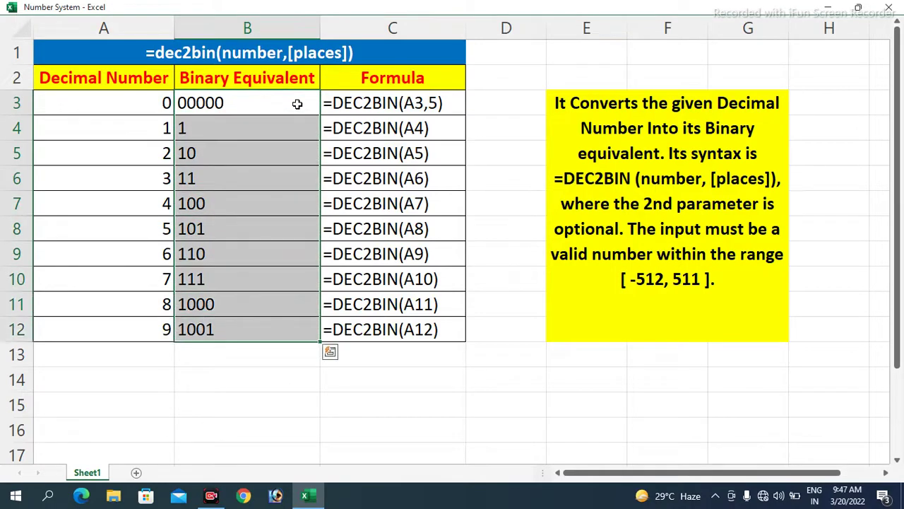
{"action": "key", "text": "ctrl+d"}
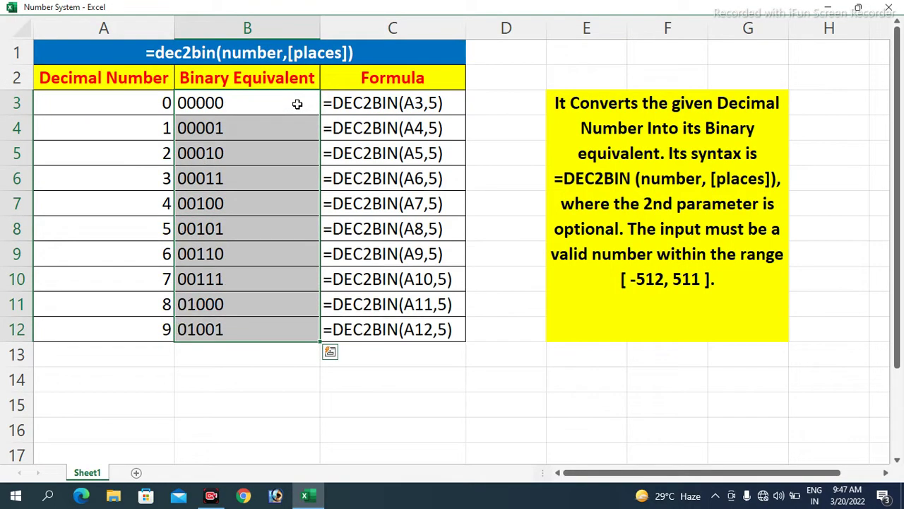
{"action": "left_click", "coordinate": [297, 104]}
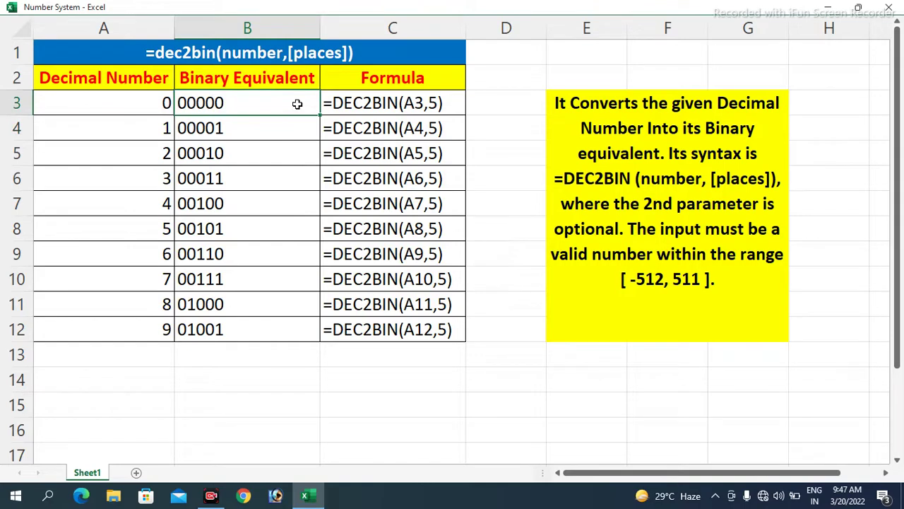
Step: Change B3's places argument to 10 and fill =DEC2BIN(A3,10) down through B12
{"action": "double_click", "coordinate": [298, 104]}
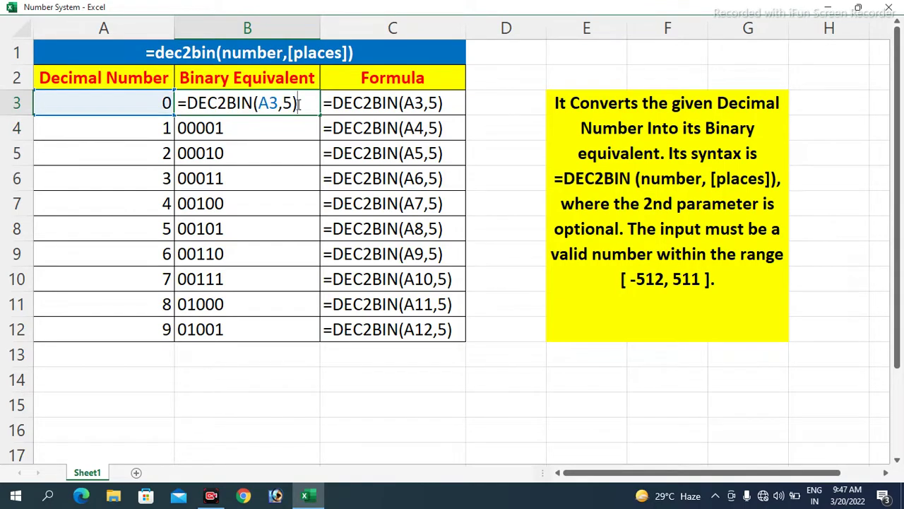
{"action": "key", "text": "Left"}
{"action": "key", "text": "BackSpace"}
{"action": "type", "text": "10"}
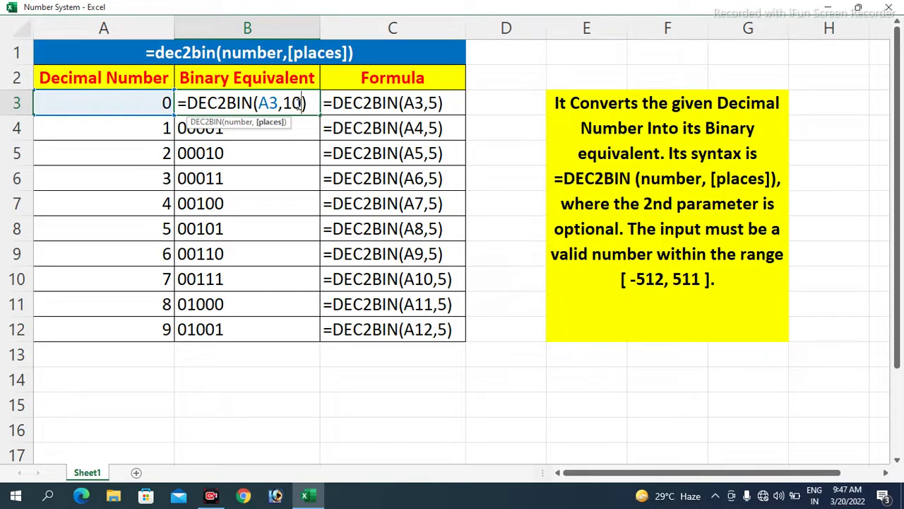
{"action": "key", "text": "Return"}
{"action": "key", "text": "shift+Down"}
{"action": "key", "text": "shift+Down"}
{"action": "key", "text": "shift+Down"}
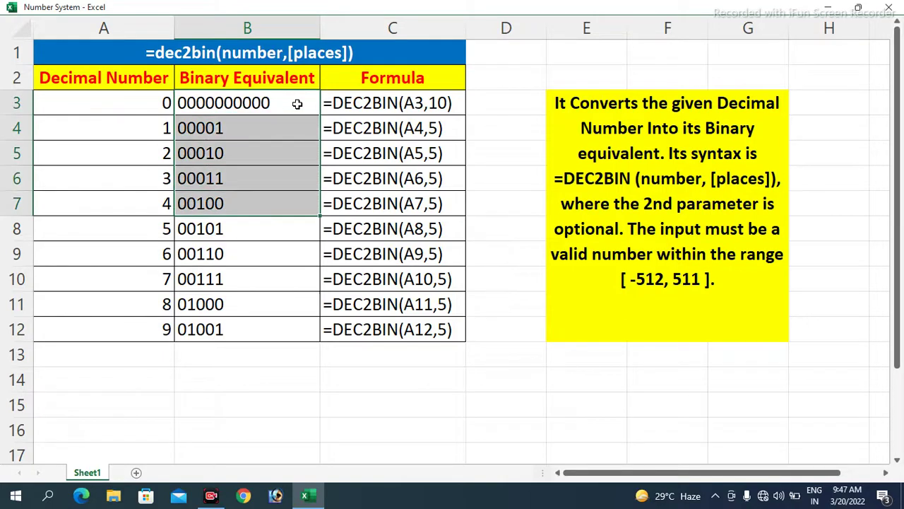
{"action": "key", "text": "shift+Down"}
{"action": "key", "text": "shift+Down"}
{"action": "key", "text": "shift+Down"}
Step: Paste into C3:C12 beside the results, then reselect B3 and reopen its formula
{"action": "key", "text": "shift+Down"}
{"action": "key", "text": "shift+Down"}
{"action": "key", "text": "ctrl+d"}
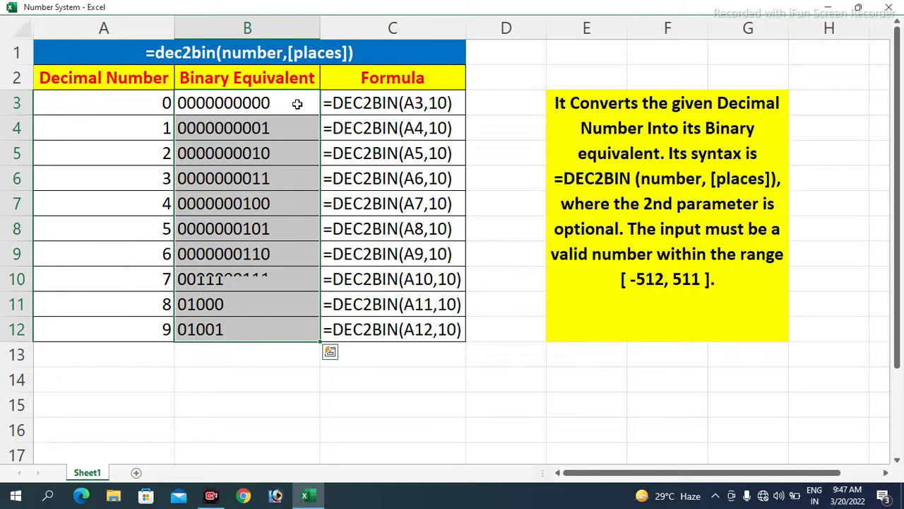
{"action": "key", "text": "Right"}
{"action": "key", "text": "shift+Down"}
{"action": "key", "text": "shift+Down"}
{"action": "key", "text": "shift+Down"}
{"action": "key", "text": "shift+Down"}
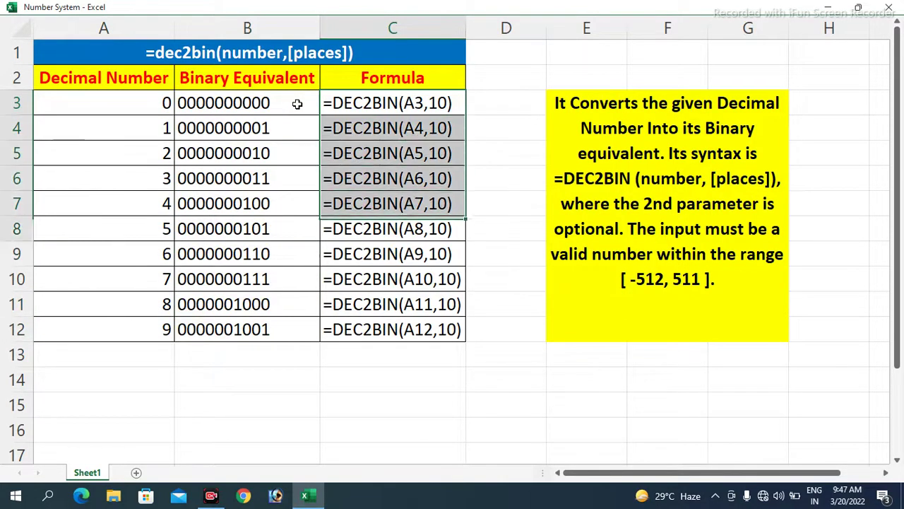
{"action": "key", "text": "shift+Down"}
{"action": "key", "text": "shift+Down"}
{"action": "key", "text": "shift+Down"}
{"action": "key", "text": "shift+Down"}
{"action": "key", "text": "shift+Down"}
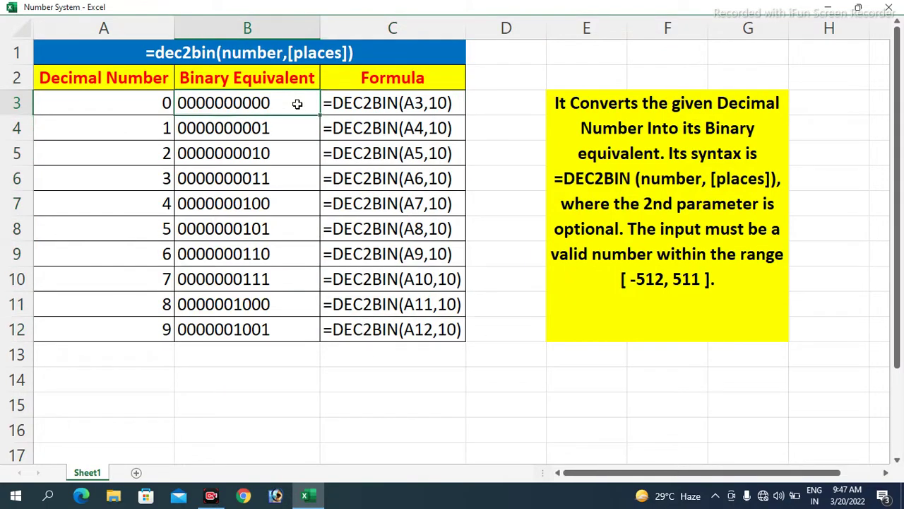
{"action": "key", "text": "shift+Down"}
{"action": "key", "text": "shift+Down"}
{"action": "key", "text": "shift+Down"}
{"action": "key", "text": "shift+Down"}
{"action": "key", "text": "shift+Down"}
{"action": "key", "text": "shift+Down"}
{"action": "key", "text": "ctrl+v"}
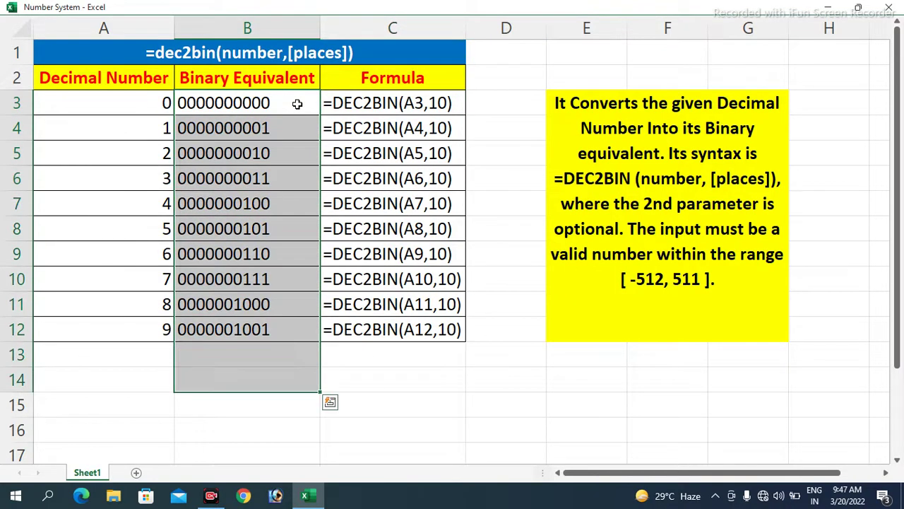
{"action": "key", "text": "shift+Up"}
{"action": "key", "text": "shift+Up"}
{"action": "left_click", "coordinate": [297, 104]}
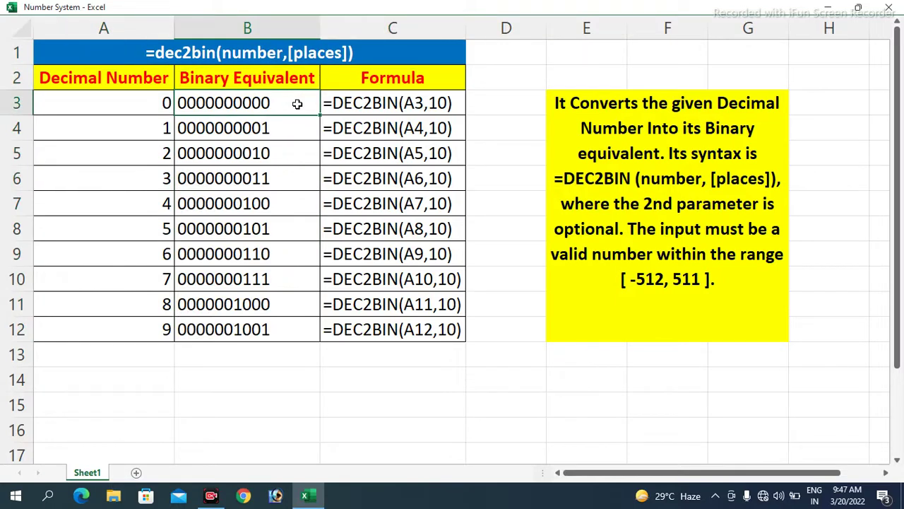
{"action": "double_click", "coordinate": [297, 104]}
Step: Change B3 to =DEC2BIN(A3,11) and fill down to B12, turning every result into #NUM!
{"action": "key", "text": "BackSpace"}
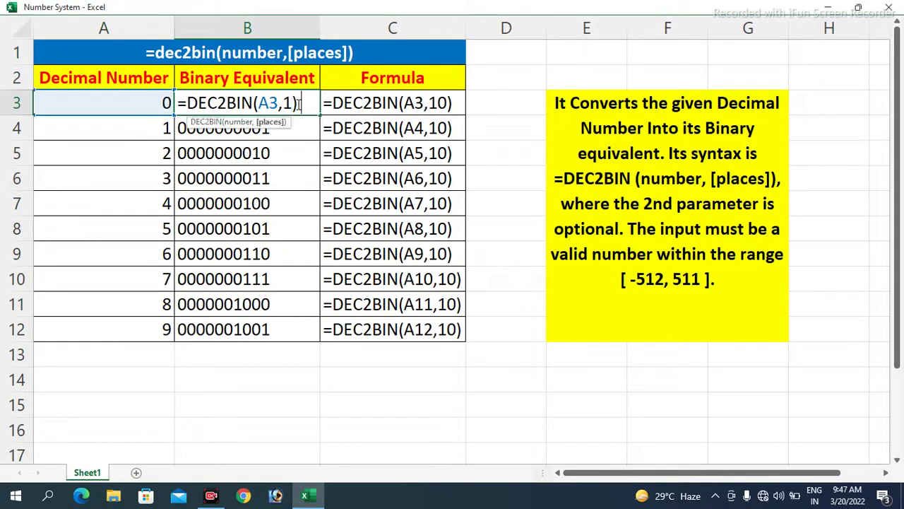
{"action": "type", "text": "1"}
{"action": "key", "text": "Return"}
{"action": "key", "text": "Up"}
{"action": "key", "text": "shift+Down"}
{"action": "key", "text": "shift+Down"}
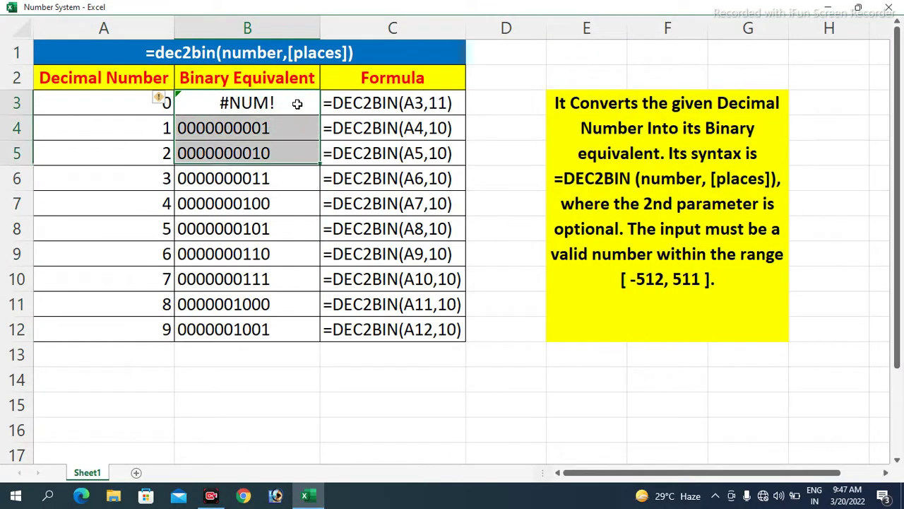
{"action": "key", "text": "shift+Down"}
{"action": "key", "text": "shift+Down"}
{"action": "key", "text": "shift+Down"}
{"action": "key", "text": "shift+Down"}
{"action": "key", "text": "shift+Down"}
{"action": "key", "text": "shift+Down"}
{"action": "key", "text": "shift+Down"}
{"action": "key", "text": "ctrl+c"}
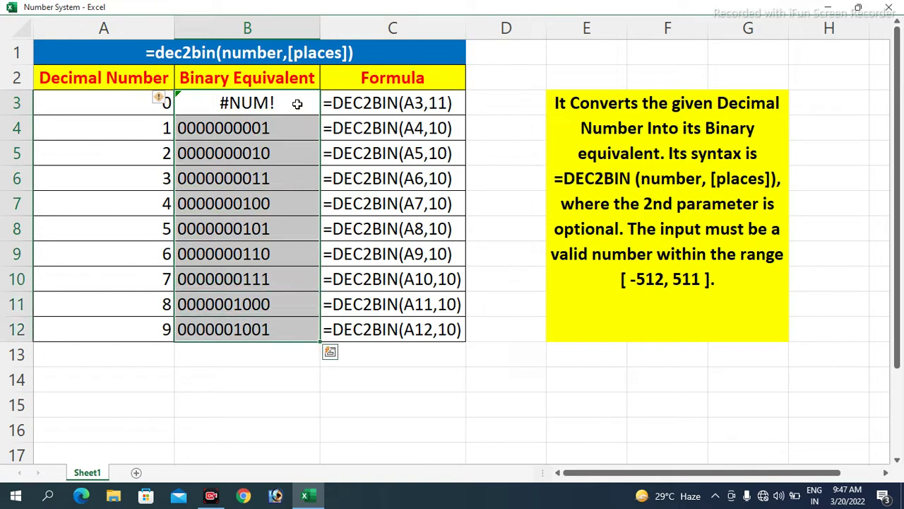
{"action": "key", "text": "ctrl+d"}
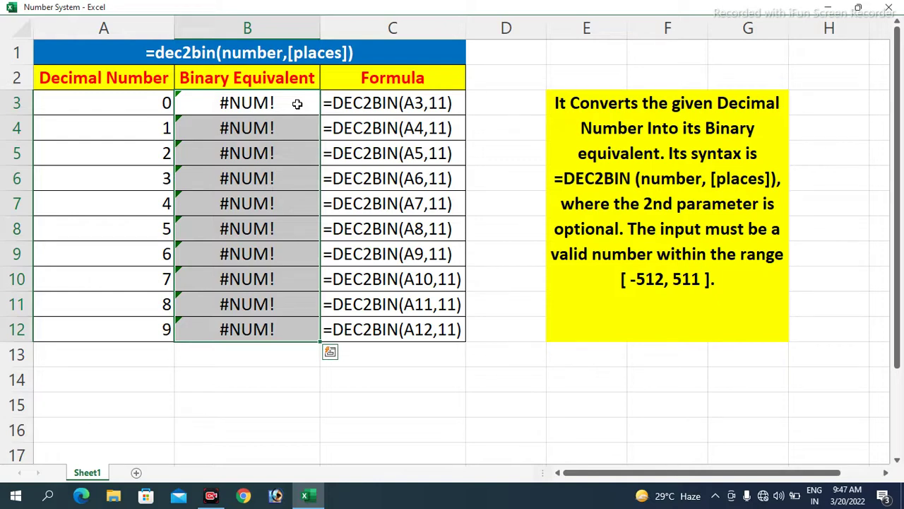
{"action": "left_click", "coordinate": [298, 104]}
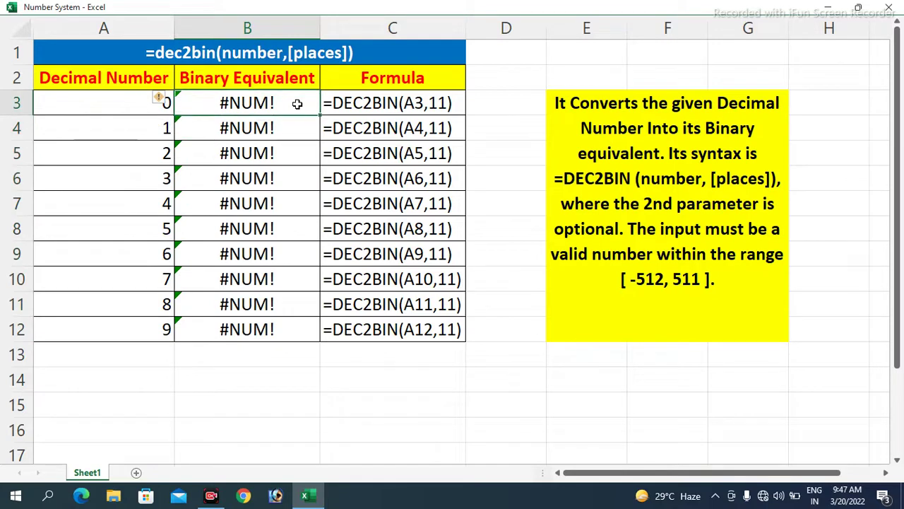
Step: Revert B3 to =DEC2BIN(A3,10) and apply it down through B12
{"action": "double_click", "coordinate": [300, 103]}
{"action": "key", "text": "BackSpace"}
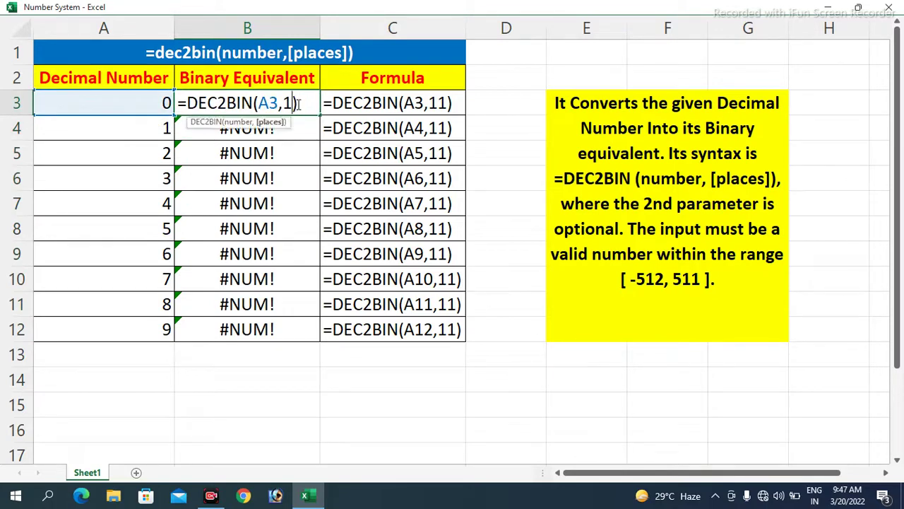
{"action": "type", "text": "0"}
{"action": "key", "text": "Return"}
{"action": "key", "text": "shift+Down"}
{"action": "key", "text": "shift+Down"}
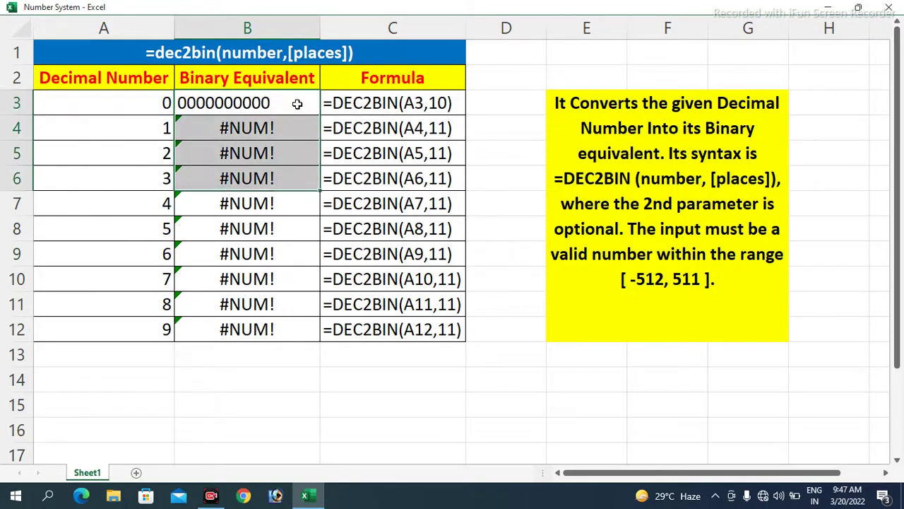
{"action": "key", "text": "shift+Down"}
{"action": "key", "text": "shift+Down"}
{"action": "key", "text": "shift+Down"}
{"action": "key", "text": "shift+Down"}
{"action": "key", "text": "shift+Down"}
{"action": "key", "text": "shift+Down"}
{"action": "key", "text": "ctrl+v"}
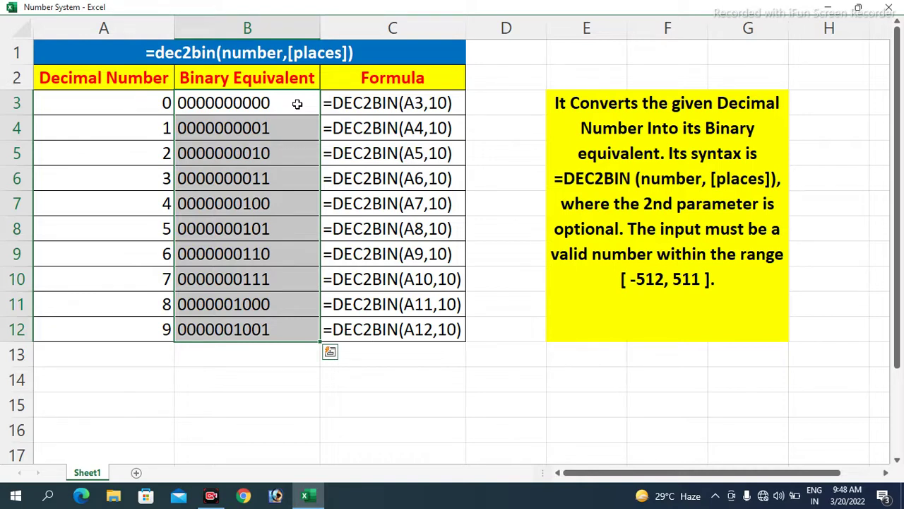
Step: Select the decimals A3:A12, then collapse the selection back to A3
{"action": "key", "text": "Left"}
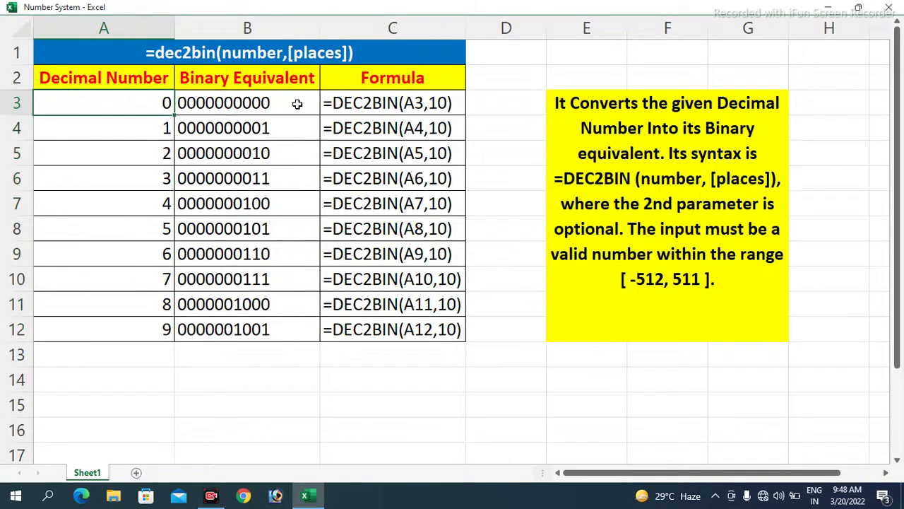
{"action": "key", "text": "shift+Down"}
{"action": "key", "text": "shift+Down"}
{"action": "key", "text": "shift+Down"}
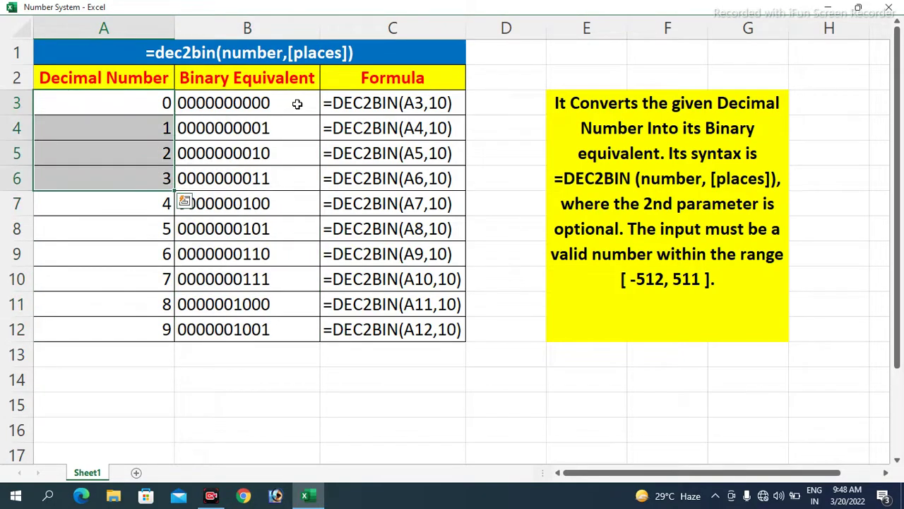
{"action": "key", "text": "shift+Down"}
{"action": "key", "text": "shift+Down"}
{"action": "key", "text": "shift+Down"}
{"action": "key", "text": "shift+Down"}
{"action": "key", "text": "shift+Down"}
{"action": "key", "text": "shift+Up"}
{"action": "key", "text": "shift+Up"}
{"action": "key", "text": "shift+Up"}
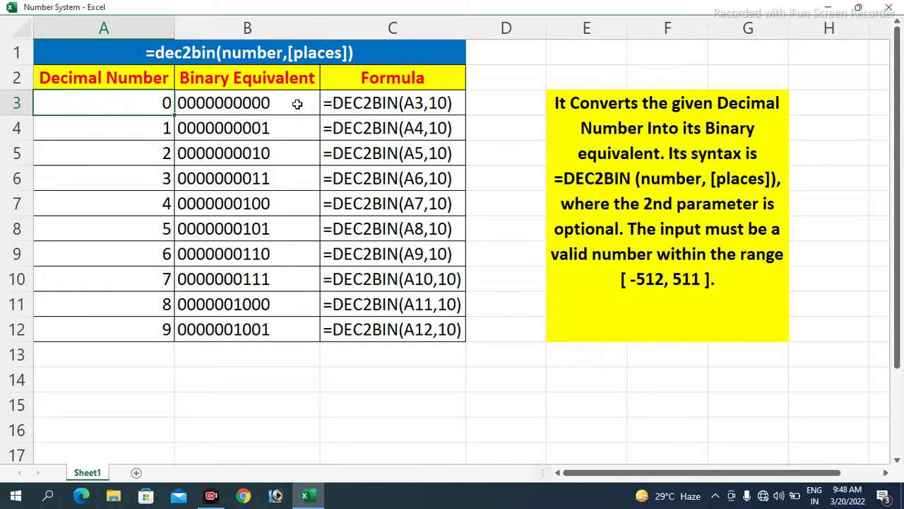
Step: Enter -512 as the first decimal in A3 and 511 as the last in A12
{"action": "type", "text": "-"}
{"action": "type", "text": "512"}
{"action": "key", "text": "Return"}
{"action": "key", "text": "Down"}
{"action": "key", "text": "Down"}
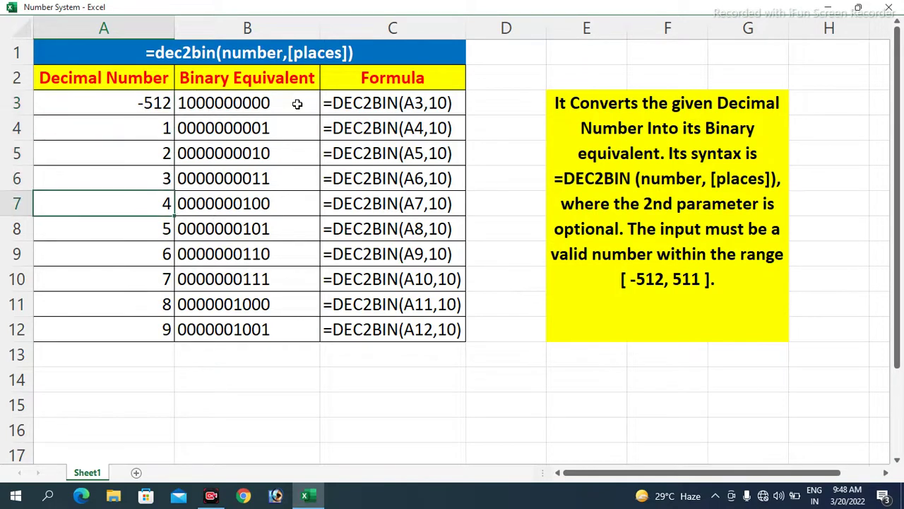
{"action": "key", "text": "Down"}
{"action": "key", "text": "Down"}
{"action": "key", "text": "Down"}
{"action": "key", "text": "Down"}
{"action": "key", "text": "Down"}
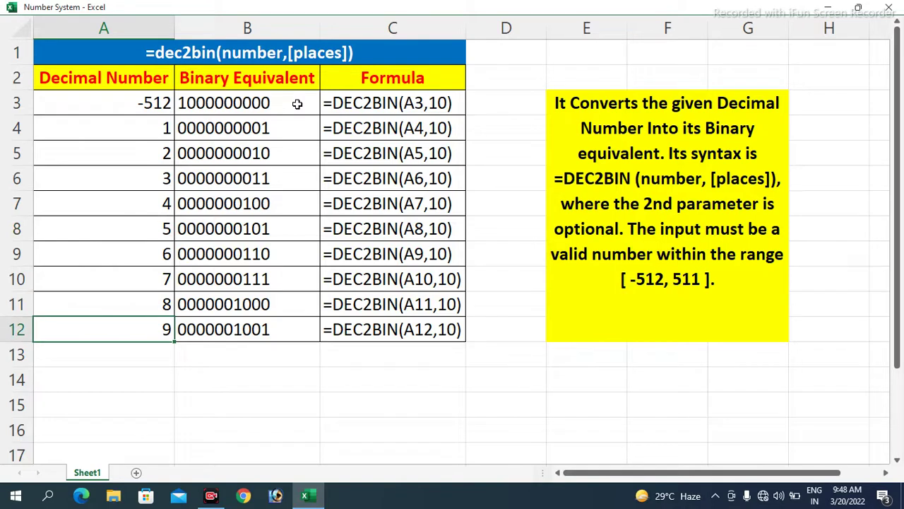
{"action": "type", "text": "511"}
{"action": "key", "text": "Return"}
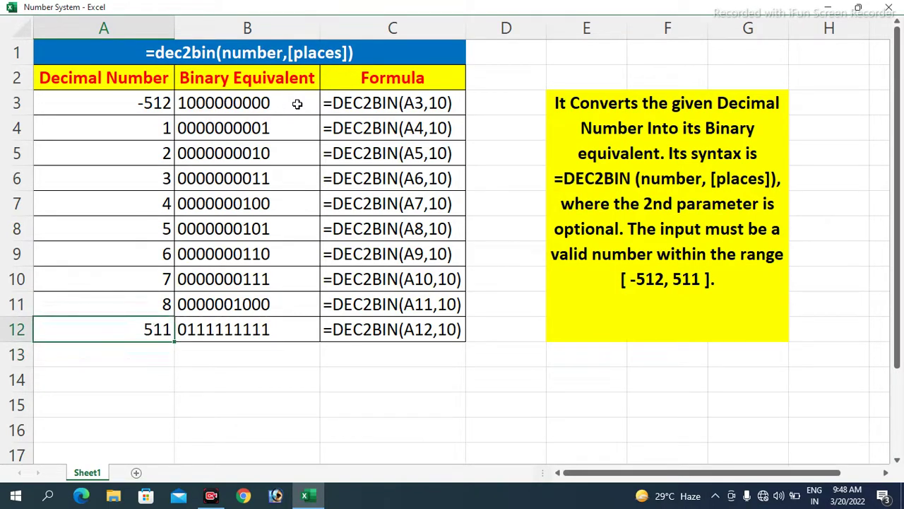
Step: Move back to A4 and clear it for a new value
{"action": "key", "text": "Up"}
{"action": "key", "text": "Up"}
{"action": "key", "text": "Up"}
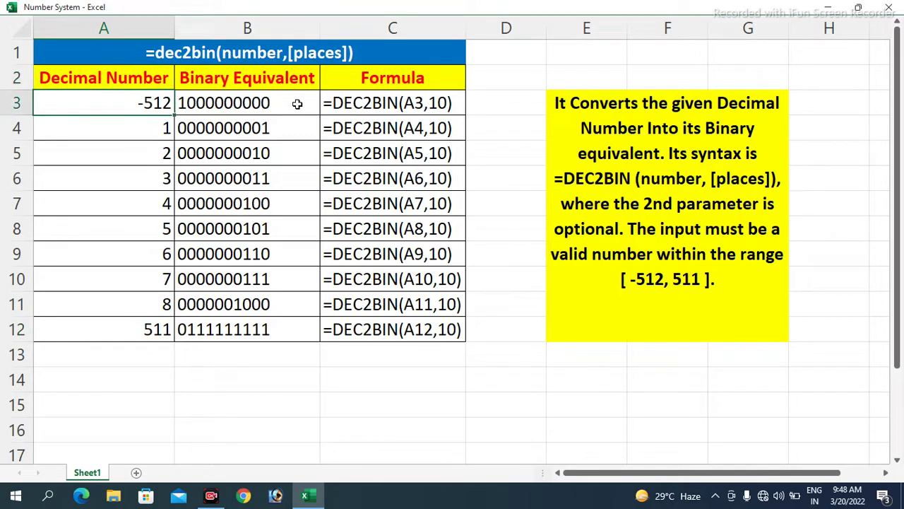
{"action": "key", "text": "Down"}
{"action": "key", "text": "Down"}
{"action": "key", "text": "Down"}
{"action": "key", "text": "Down"}
{"action": "key", "text": "Down"}
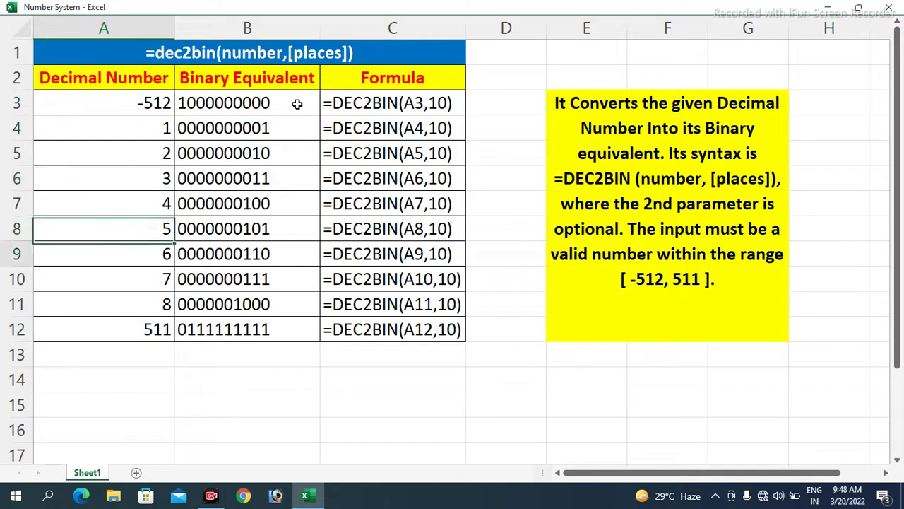
{"action": "key", "text": "Down"}
{"action": "key", "text": "Down"}
{"action": "key", "text": "Down"}
{"action": "key", "text": "Down"}
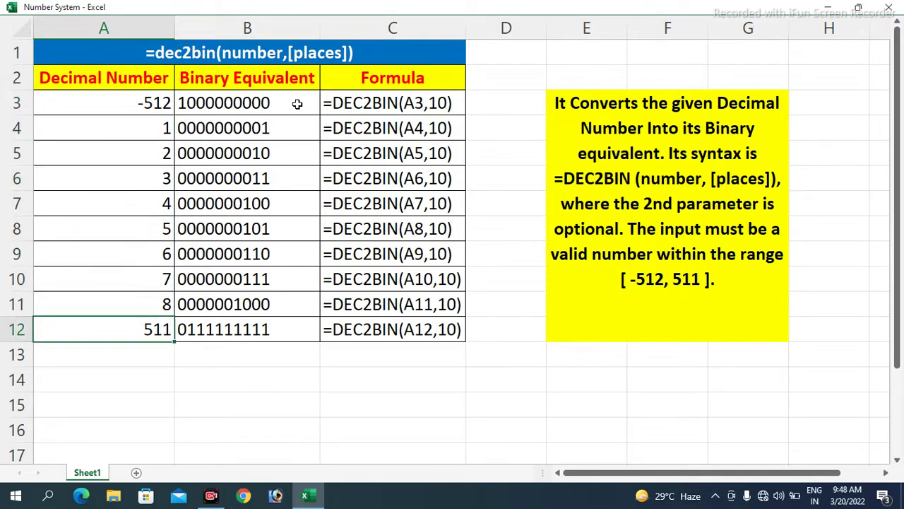
{"action": "key", "text": "Up"}
{"action": "key", "text": "Up"}
{"action": "key", "text": "Up"}
{"action": "key", "text": "Up"}
{"action": "key", "text": "Up"}
{"action": "key", "text": "Up"}
{"action": "key", "text": "Up"}
{"action": "key", "text": "Up"}
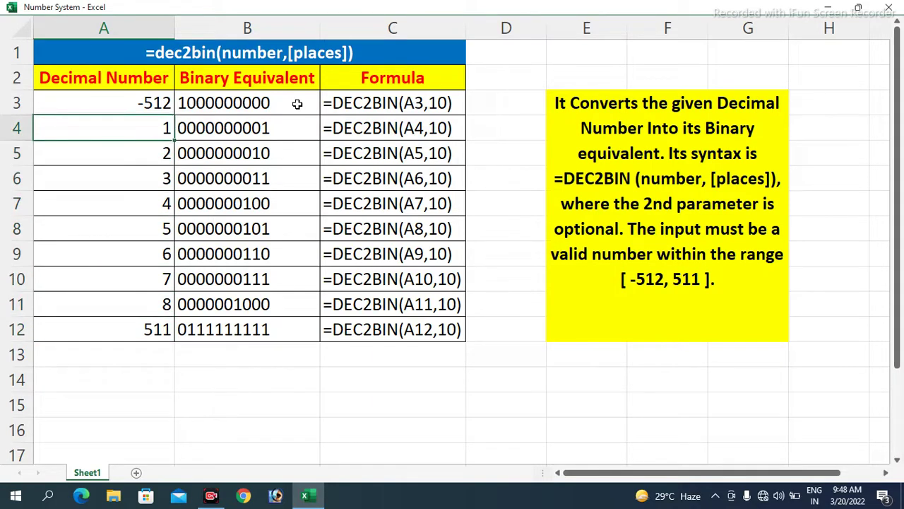
{"action": "key", "text": "BackSpace"}
Step: Enter -511 in A4 and 510 in A11
{"action": "type", "text": "-5"}
{"action": "type", "text": "11"}
{"action": "key", "text": "Return"}
{"action": "key", "text": "Down"}
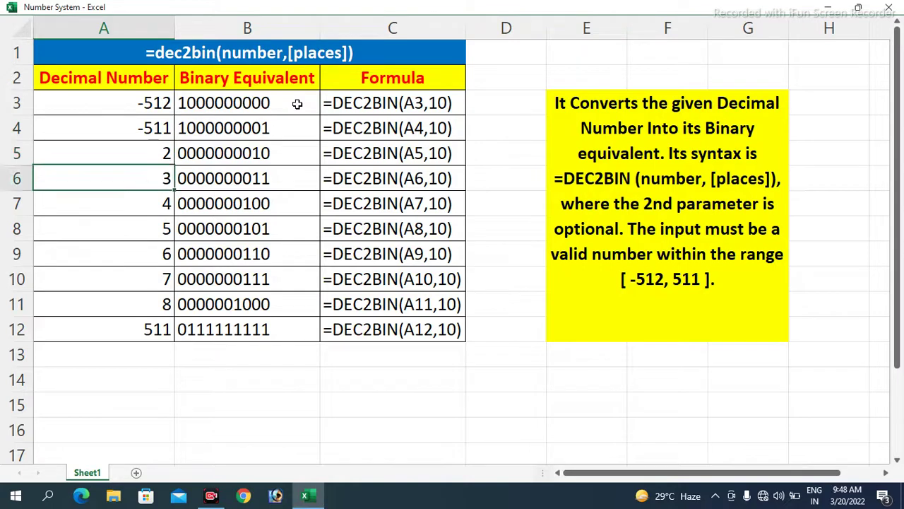
{"action": "key", "text": "Down"}
{"action": "key", "text": "Down"}
{"action": "key", "text": "Down"}
{"action": "key", "text": "Down"}
{"action": "key", "text": "Down"}
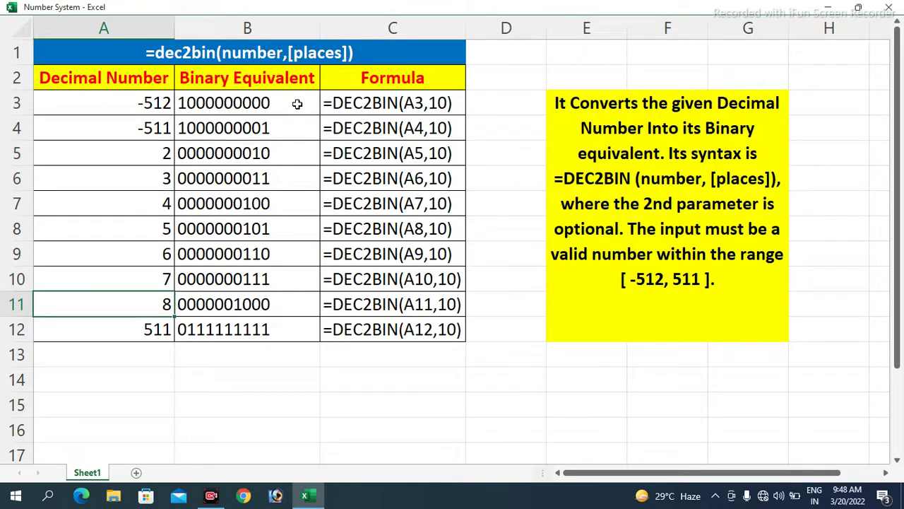
{"action": "type", "text": "510"}
{"action": "key", "text": "Return"}
Step: Enter -513 in A6 to produce #NUM!, then type 512 into A10
{"action": "key", "text": "Up"}
{"action": "key", "text": "Up"}
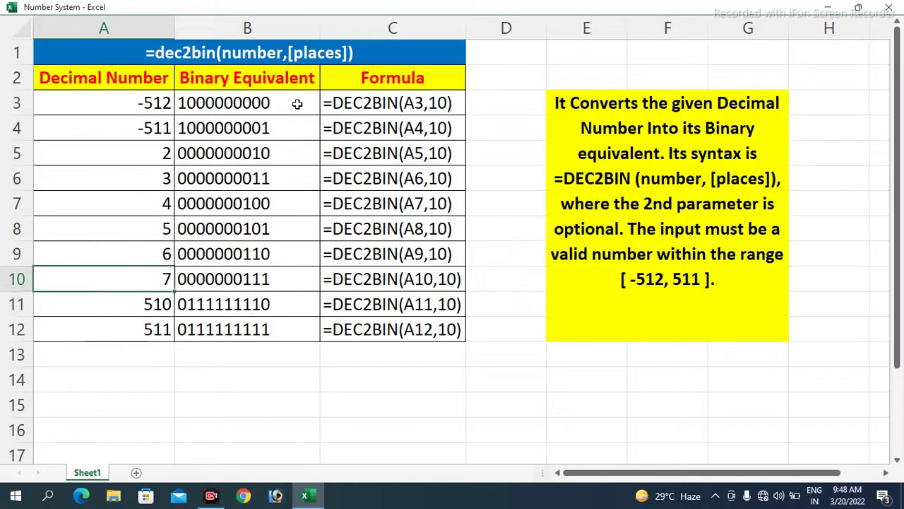
{"action": "key", "text": "Up"}
{"action": "key", "text": "Up"}
{"action": "key", "text": "Up"}
{"action": "key", "text": "Up"}
{"action": "key", "text": "Up"}
{"action": "key", "text": "Down"}
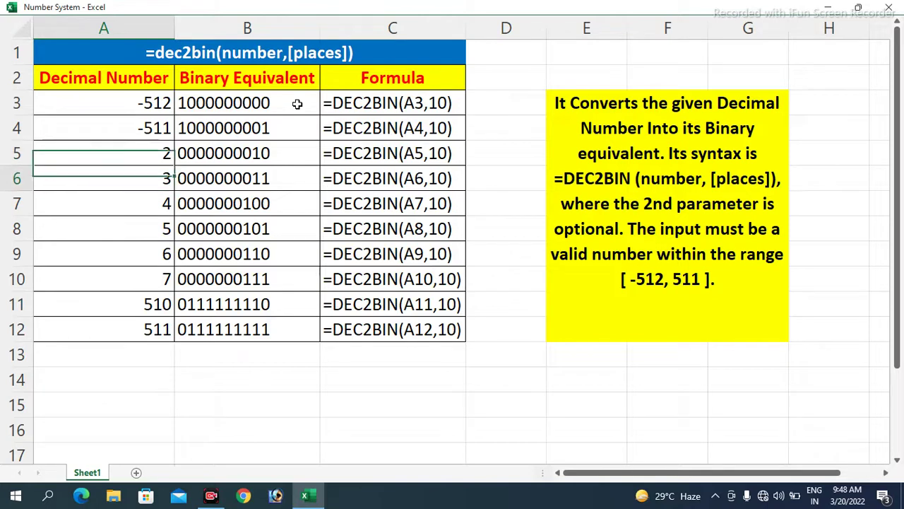
{"action": "type", "text": "-5"}
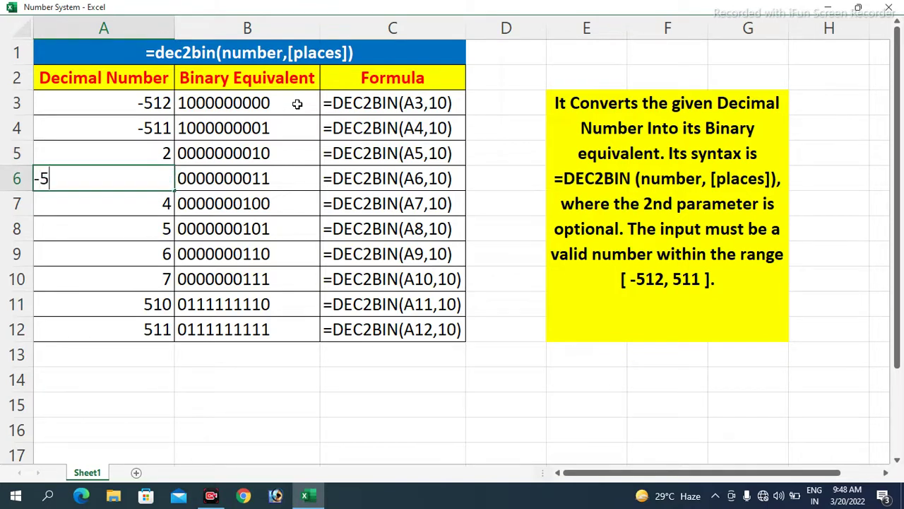
{"action": "type", "text": "13"}
{"action": "key", "text": "Return"}
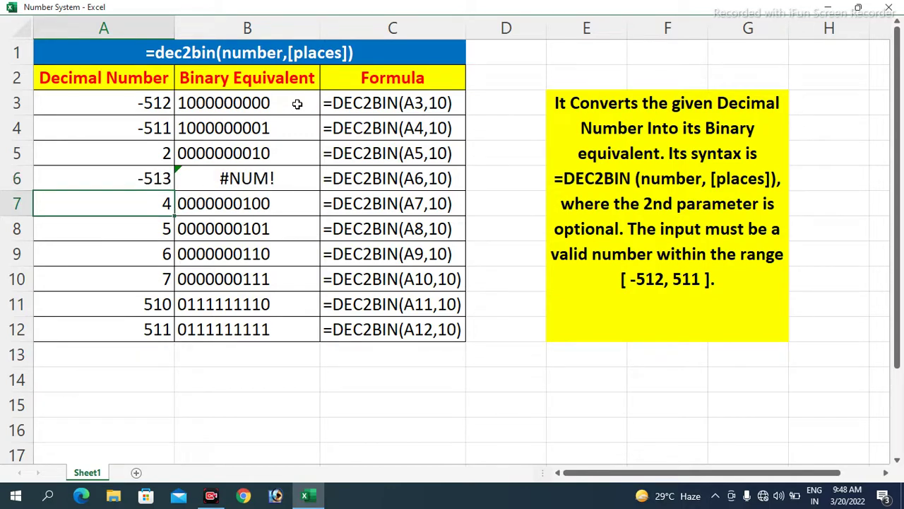
{"action": "key", "text": "Down"}
{"action": "key", "text": "Down"}
{"action": "key", "text": "Down"}
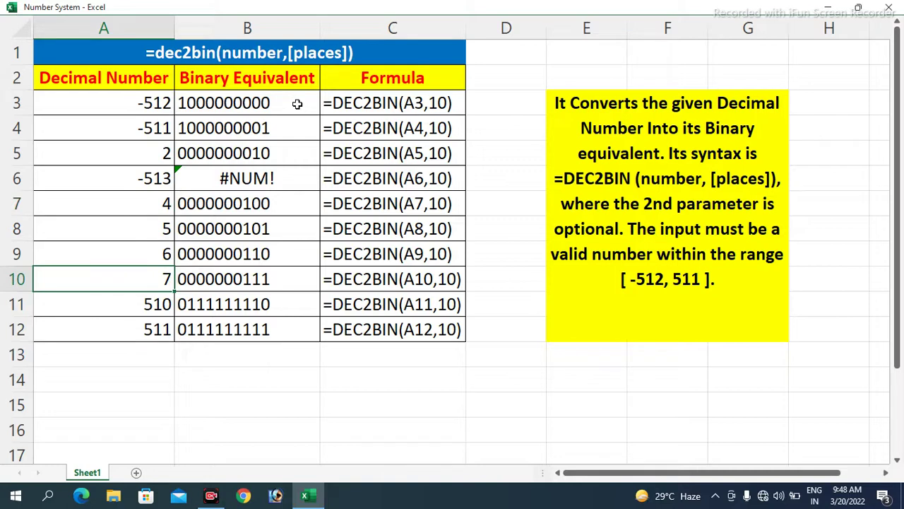
{"action": "type", "text": "512"}
Step: Commit 512 in A10 so its binary shows #NUM!, then highlight the inputs A3:A11
{"action": "key", "text": "Return"}
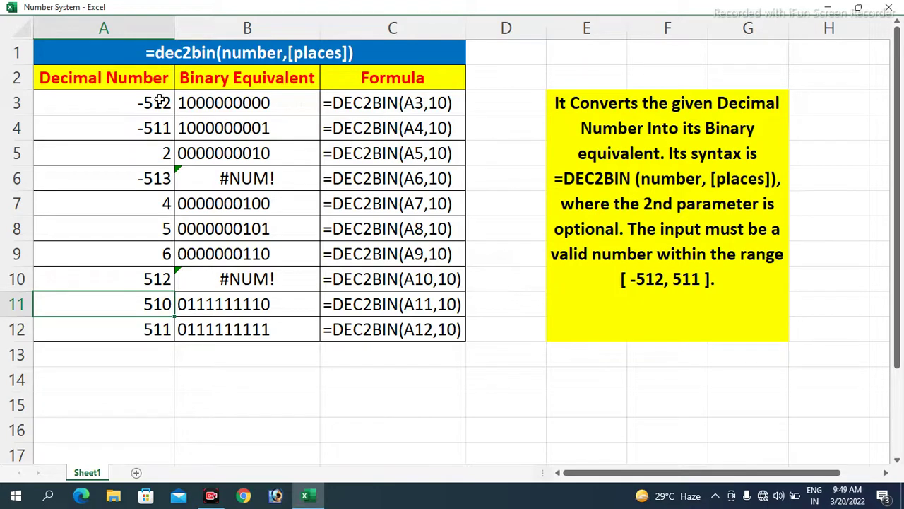
{"action": "left_click_drag", "start_coordinate": [157, 99], "coordinate": [150, 332]}
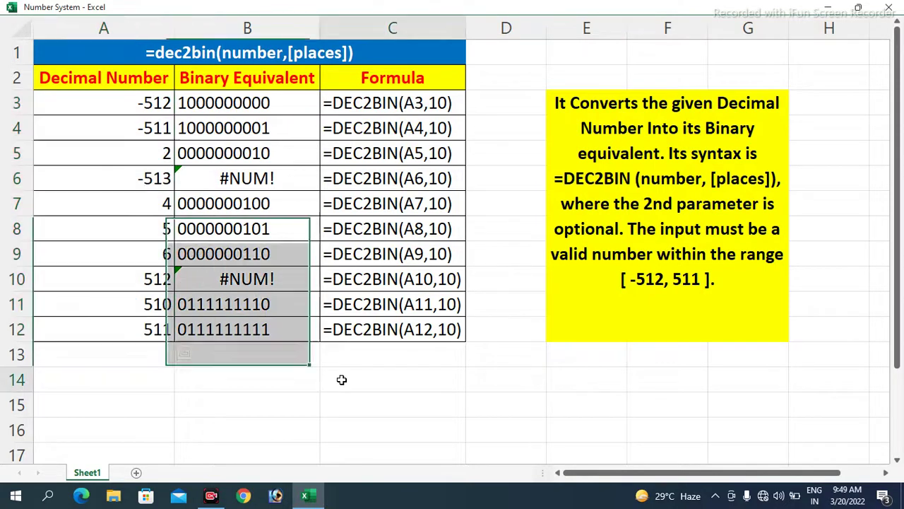
Step: Enter =DEC2BIN(110) in C14 and =DEC2BIN(500,10) in C15 below the table
{"action": "left_click", "coordinate": [342, 379]}
{"action": "type", "text": "=dec"}
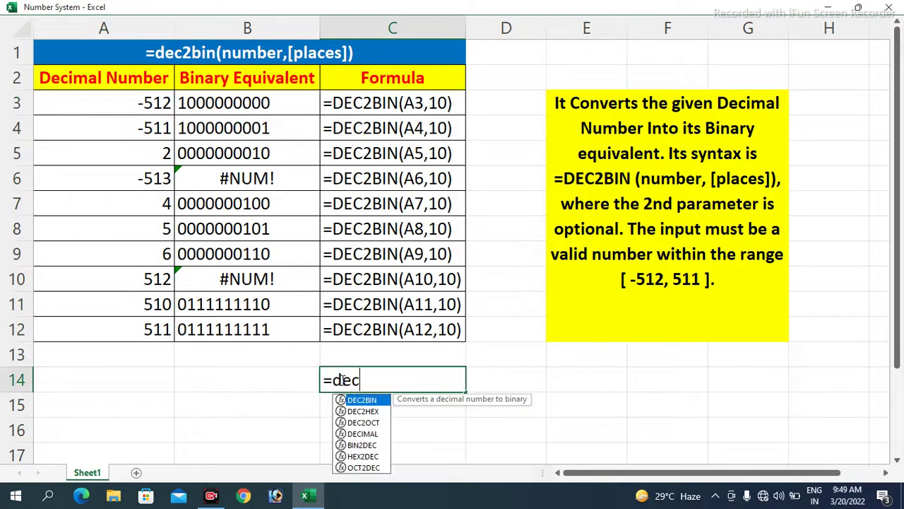
{"action": "type", "text": "2bin ("}
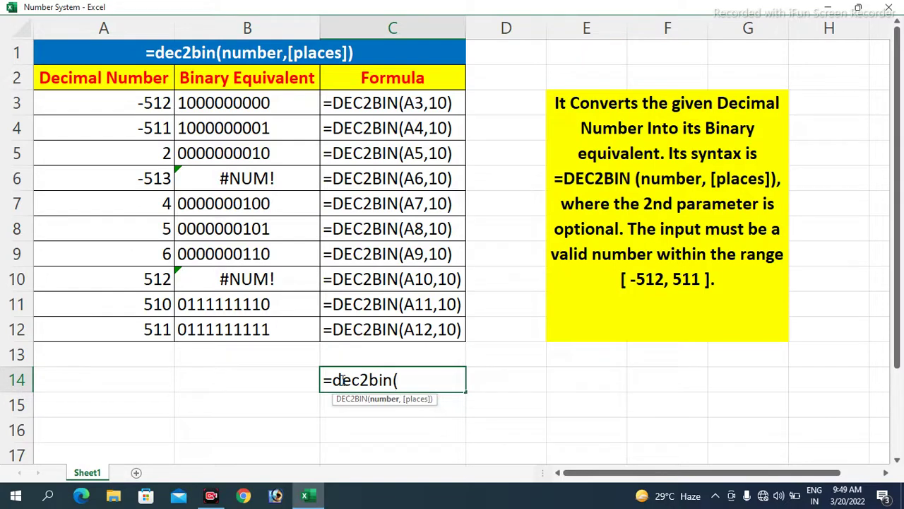
{"action": "type", "text": "110)"}
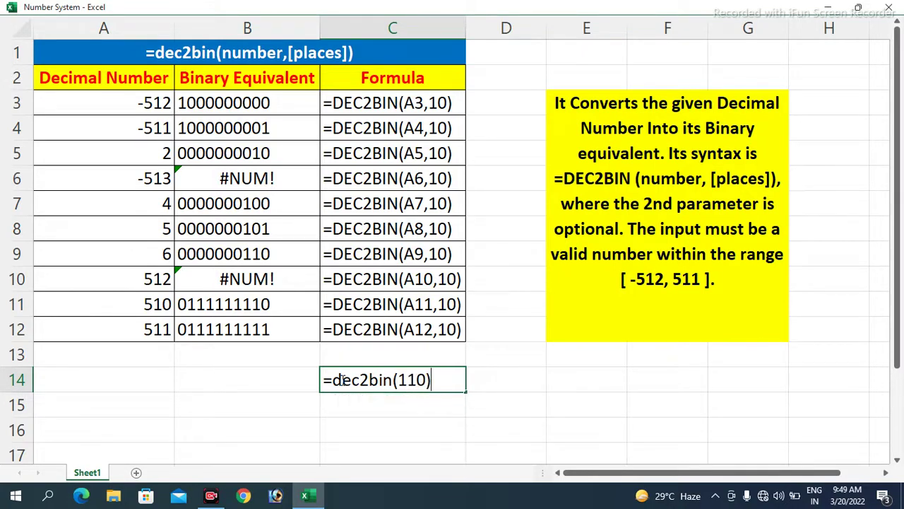
{"action": "key", "text": "Return"}
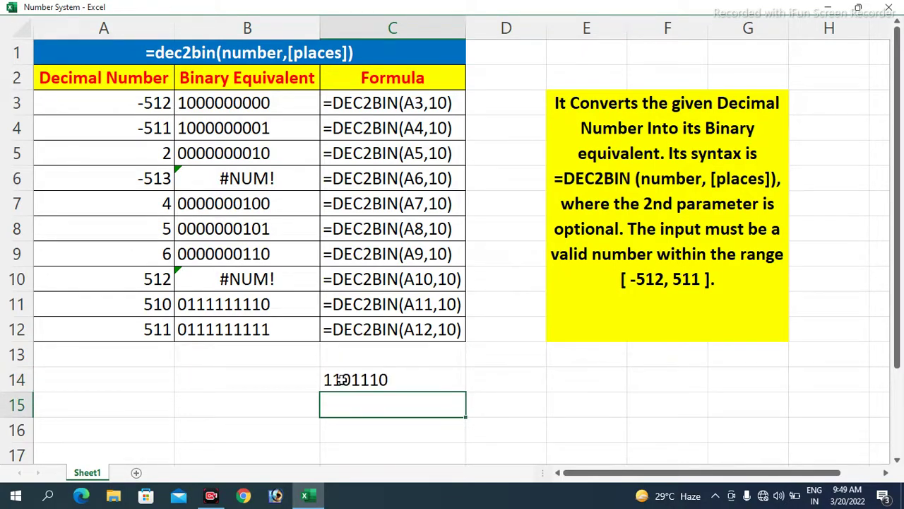
{"action": "type", "text": "=dec2bi"}
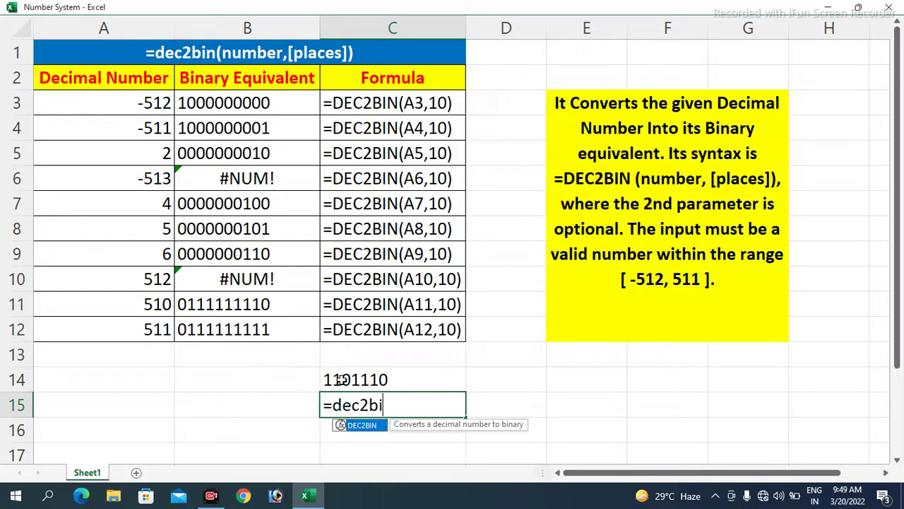
{"action": "type", "text": "n("}
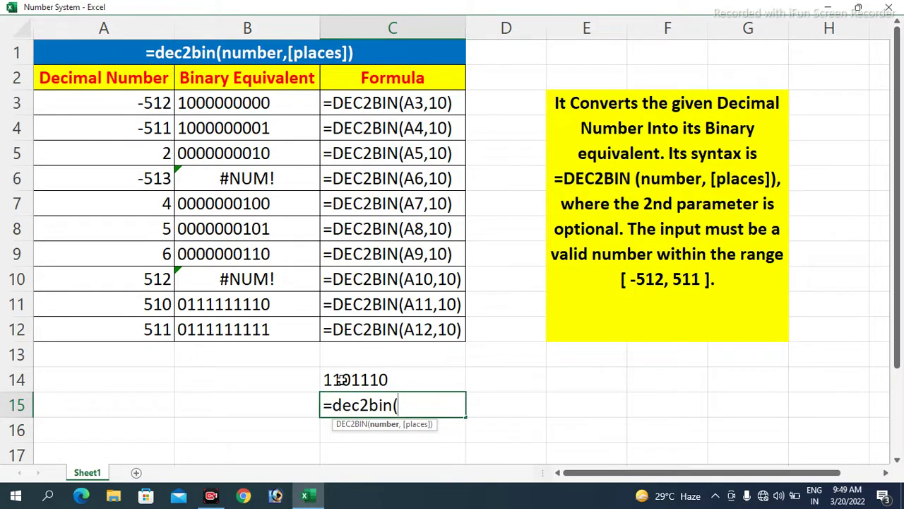
{"action": "type", "text": "5"}
{"action": "type", "text": "00,10)"}
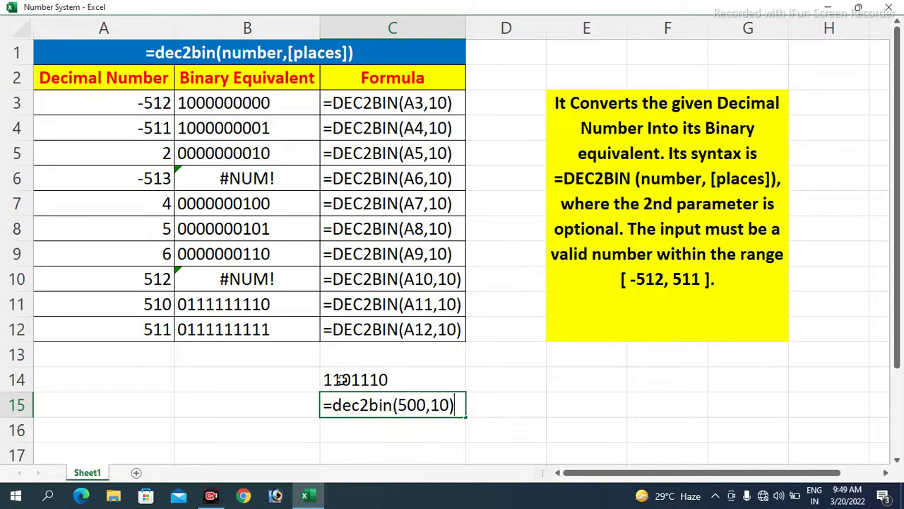
{"action": "key", "text": "Return"}
{"action": "key", "text": "Up"}
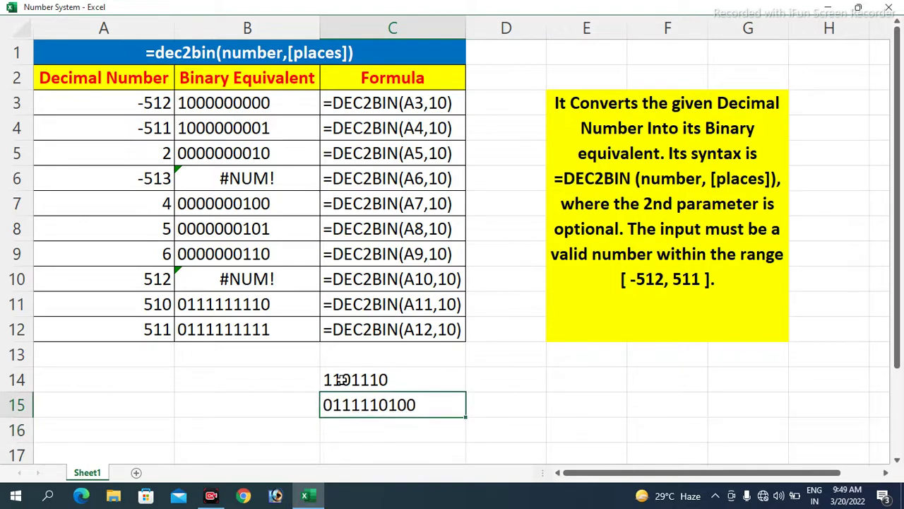